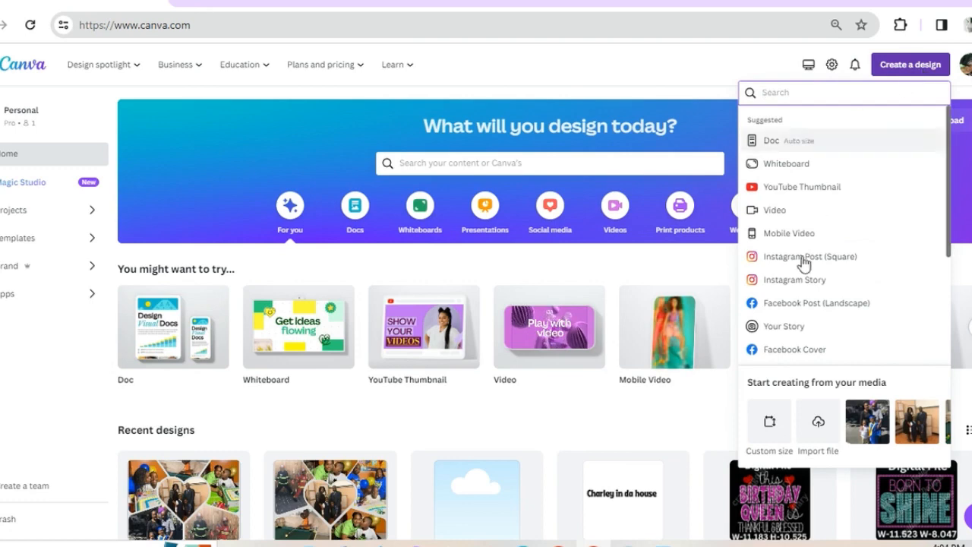
Create a new custom-size design in inches, using the recent 9.375 × 8 in size
{"action": "left_click", "coordinate": [771, 428]}
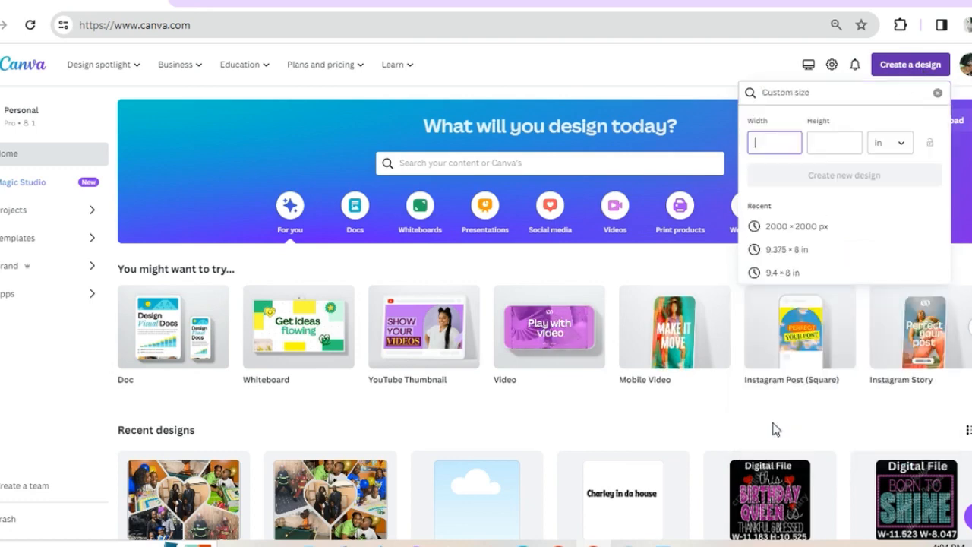
{"action": "left_click", "coordinate": [900, 149]}
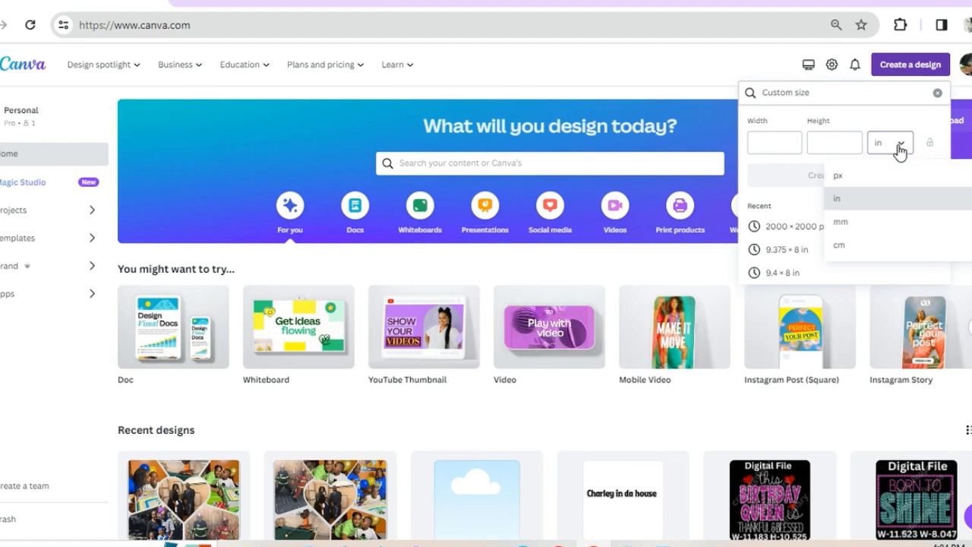
{"action": "left_click", "coordinate": [890, 209]}
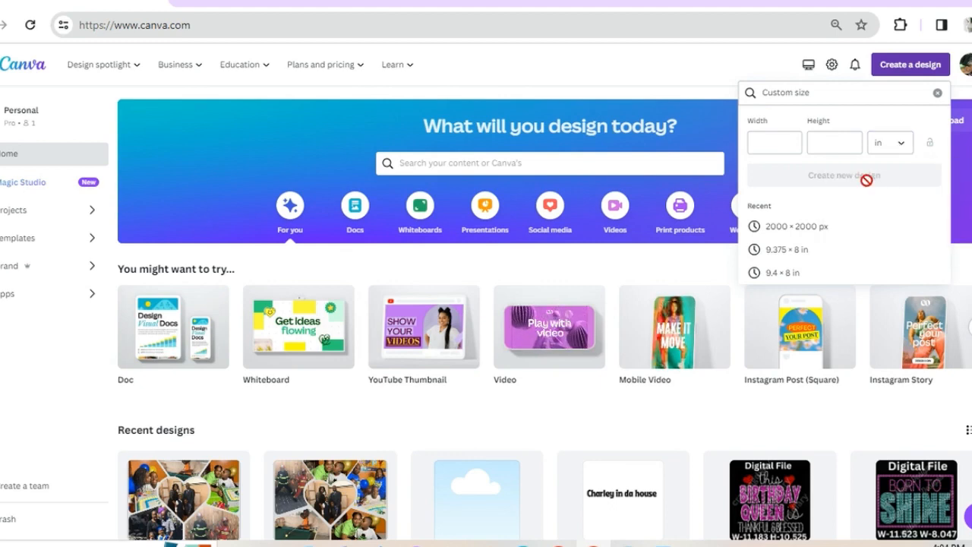
{"action": "left_click", "coordinate": [851, 144]}
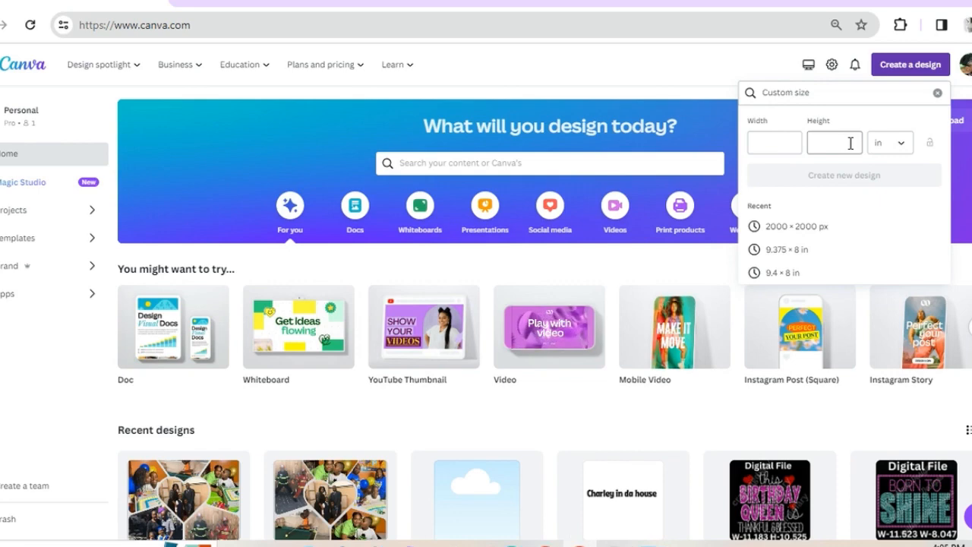
{"action": "left_click", "coordinate": [803, 251]}
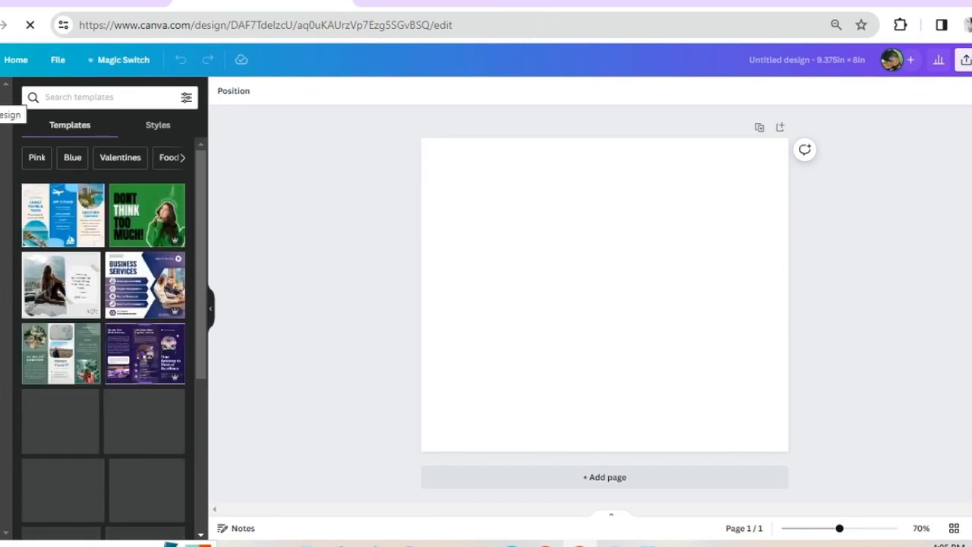
Search the templates for Photo Collages and look through the results for a suitable layout
{"action": "left_click", "coordinate": [80, 97]}
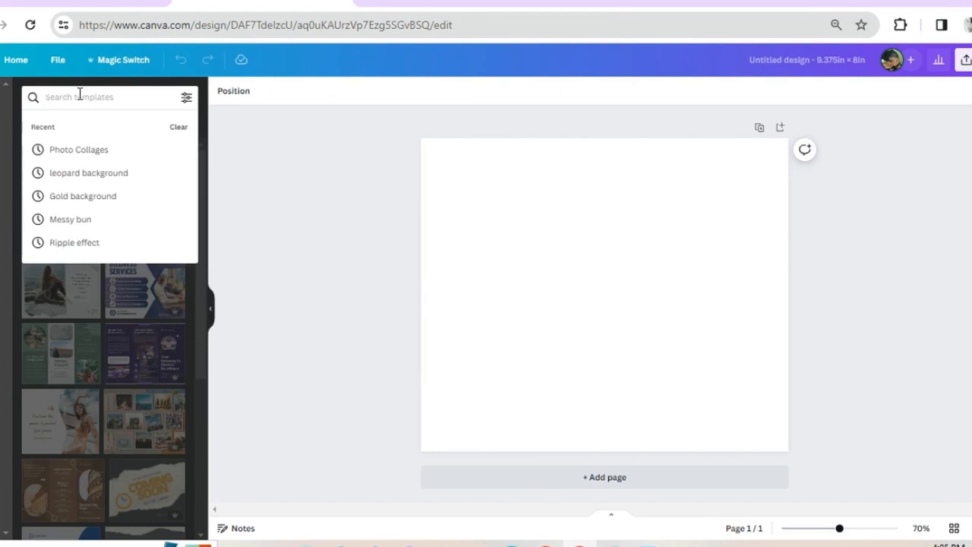
{"action": "left_click", "coordinate": [102, 155]}
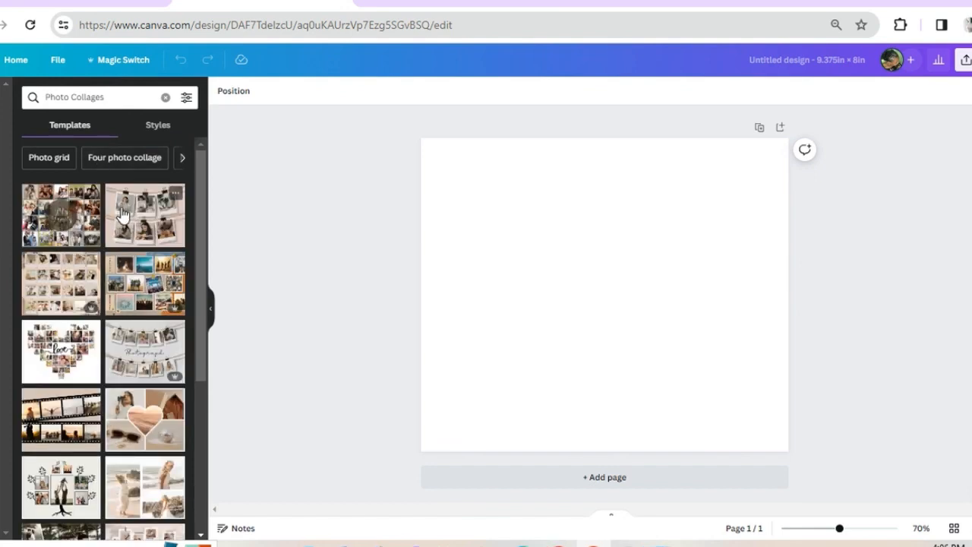
{"action": "scroll", "coordinate": [125, 224], "scroll_direction": "down", "scroll_amount": 2}
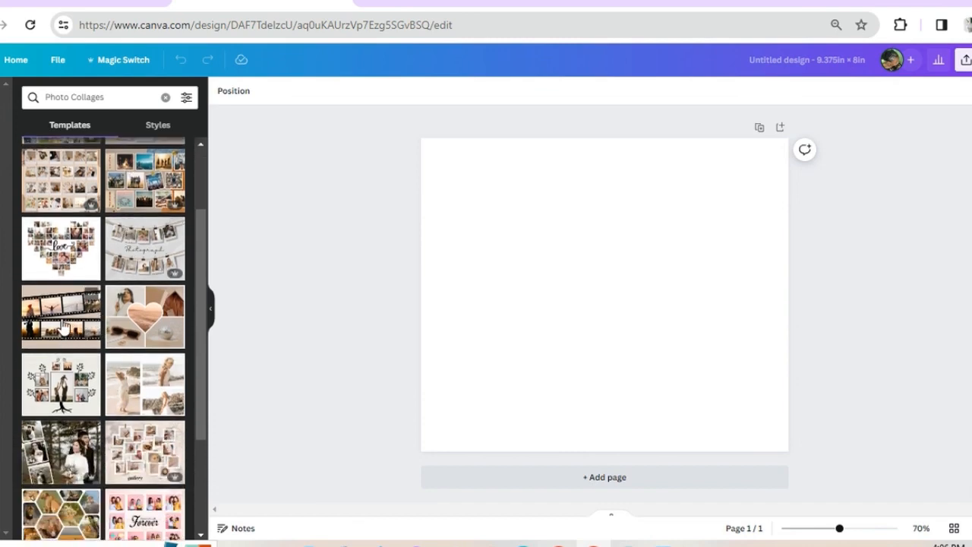
{"action": "scroll", "coordinate": [84, 343], "scroll_direction": "down", "scroll_amount": 5}
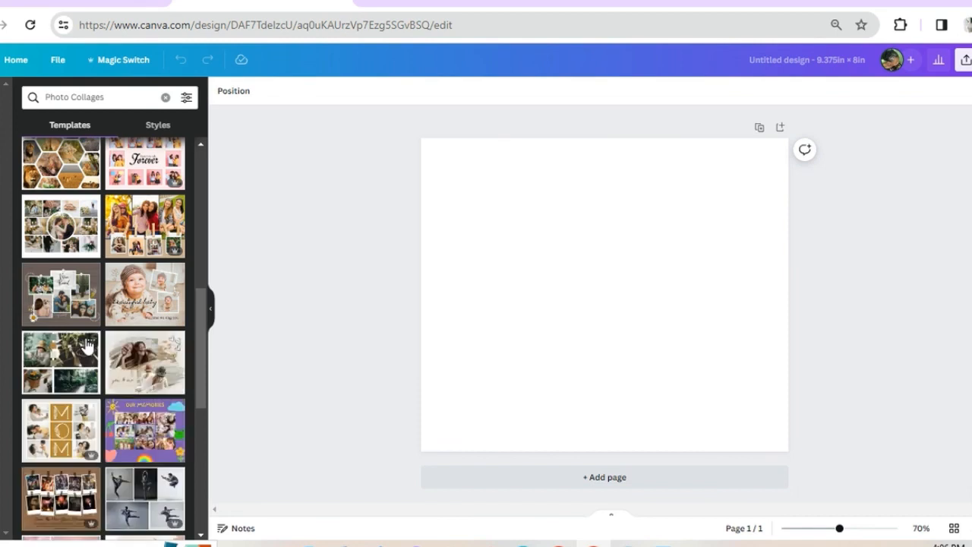
{"action": "scroll", "coordinate": [88, 346], "scroll_direction": "down", "scroll_amount": 5}
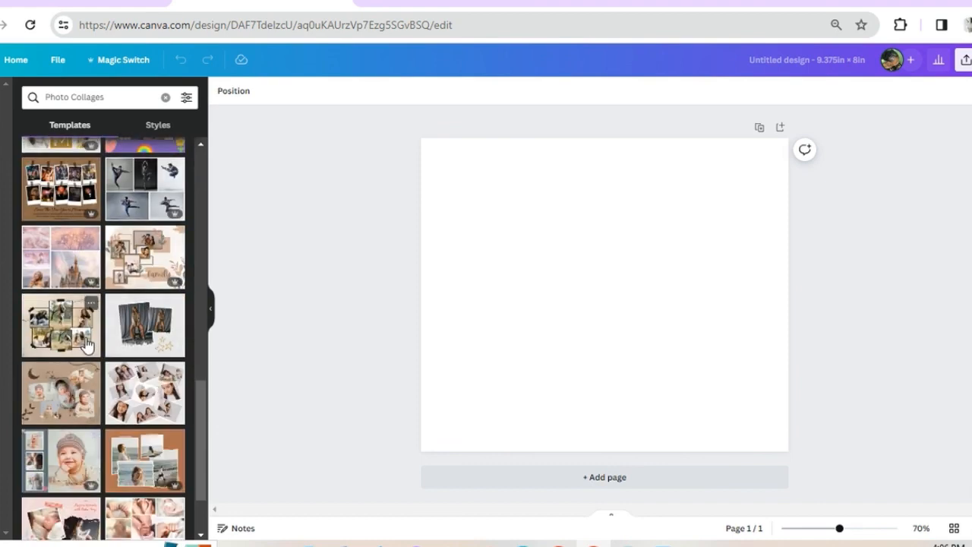
Try the Yellow Gold and Gray Simple Mom and Baby Photo Collage template on the page and undo it
{"action": "scroll", "coordinate": [107, 300], "scroll_direction": "up", "scroll_amount": 4}
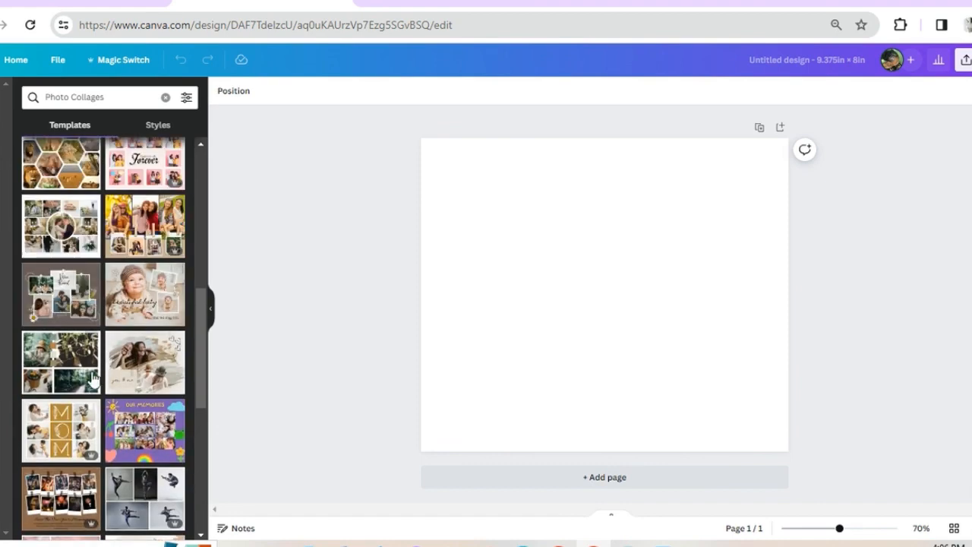
{"action": "left_click", "coordinate": [82, 424]}
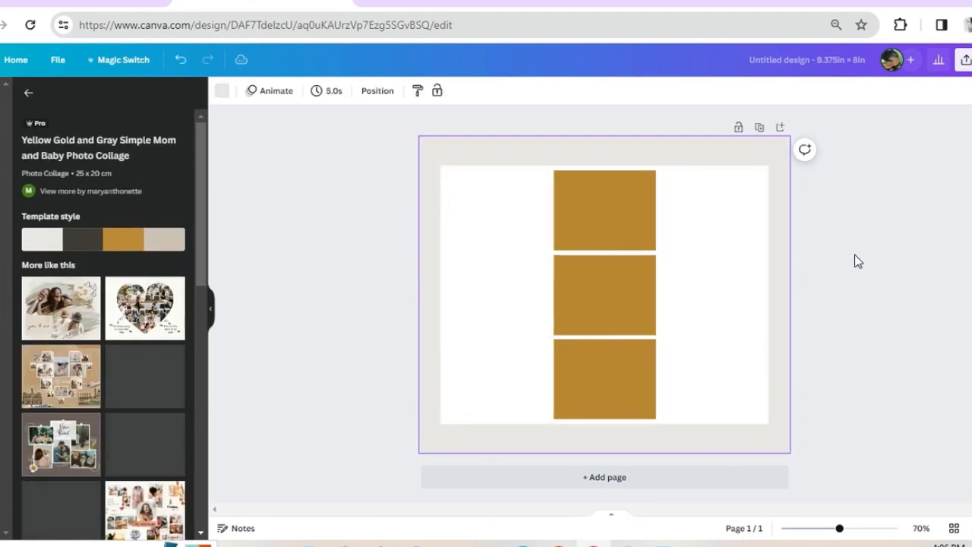
{"action": "left_click", "coordinate": [180, 59]}
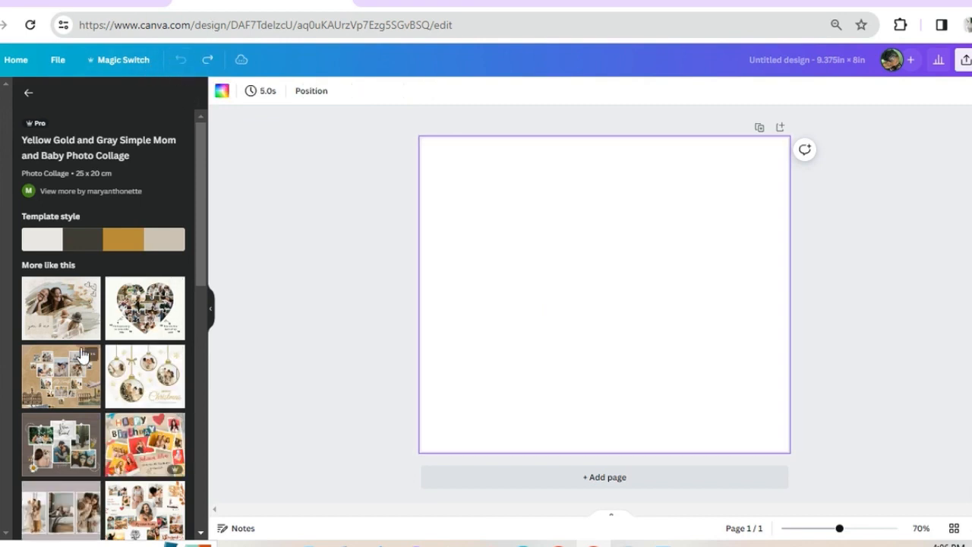
Apply the Aesthetic Moodboard Heart Shape Frame Photo Collage template to the blank page
{"action": "scroll", "coordinate": [83, 353], "scroll_direction": "down", "scroll_amount": 3}
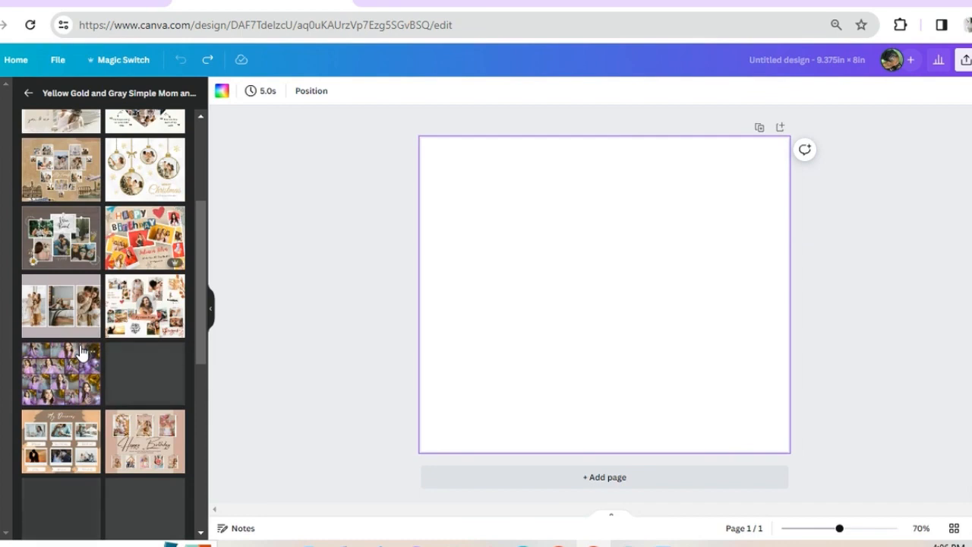
{"action": "left_click", "coordinate": [111, 349]}
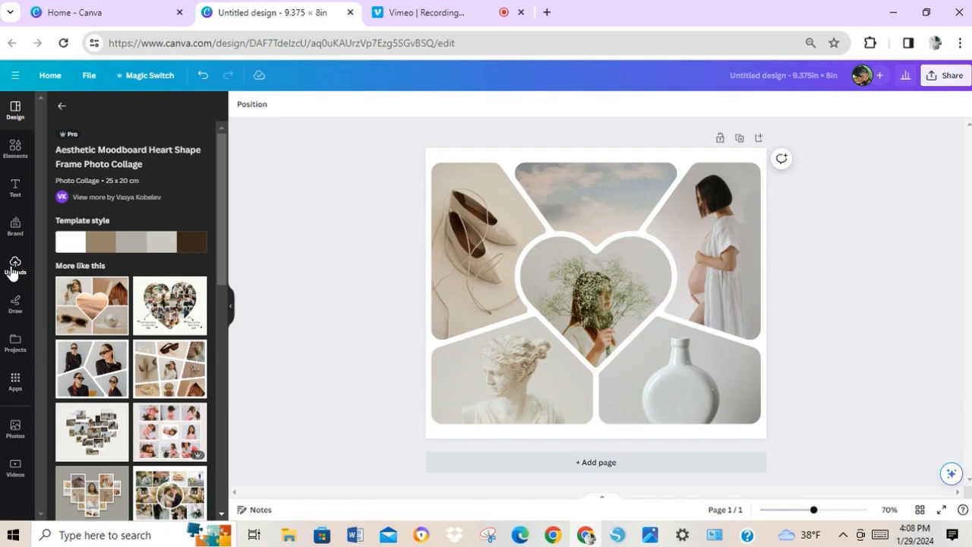
Replace the photo in the collage's central heart frame with the uploaded formal family photo of four people
{"action": "left_click", "coordinate": [15, 266]}
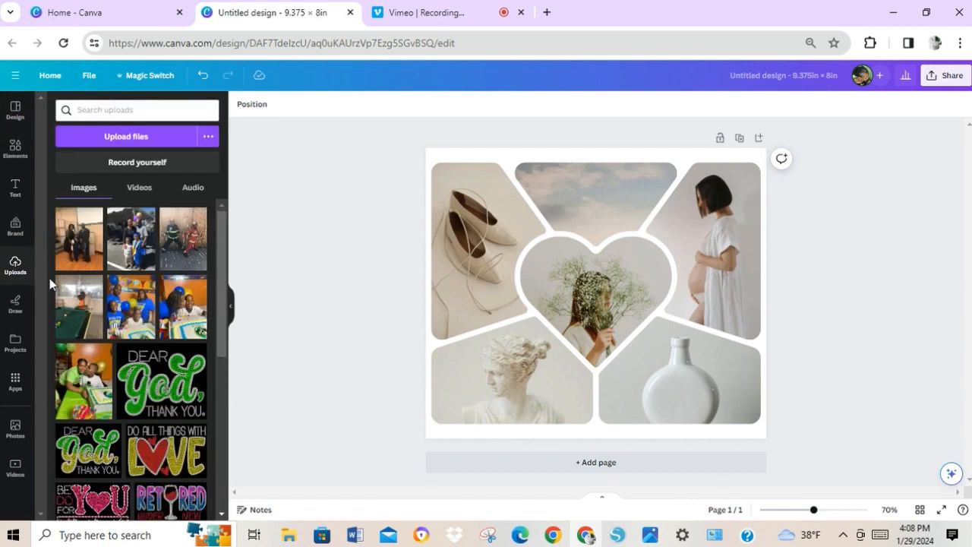
{"action": "mouse_move", "coordinate": [61, 289]}
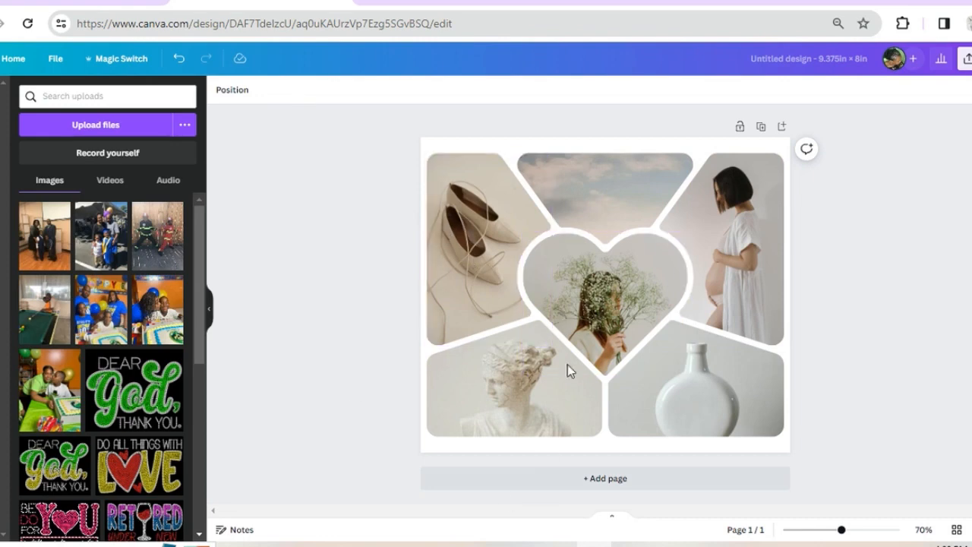
{"action": "left_click", "coordinate": [607, 307]}
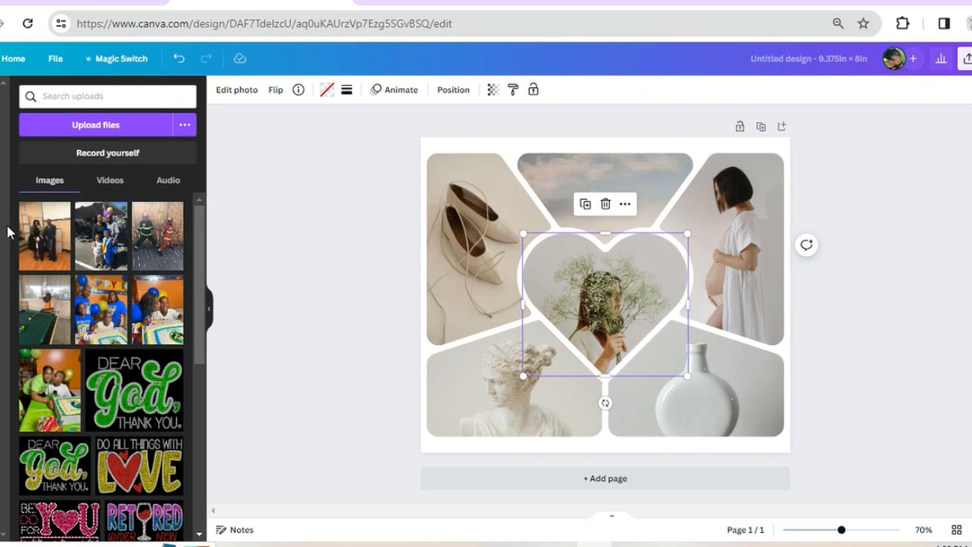
{"action": "left_click_drag", "start_coordinate": [43, 237], "coordinate": [597, 301]}
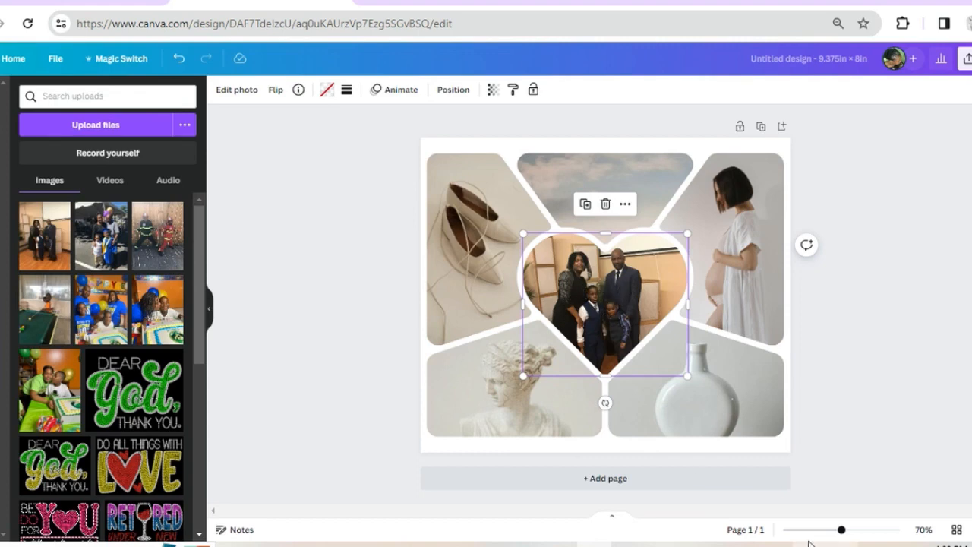
Examine up close how the family photo fits inside the heart frame
{"action": "left_click", "coordinate": [855, 530]}
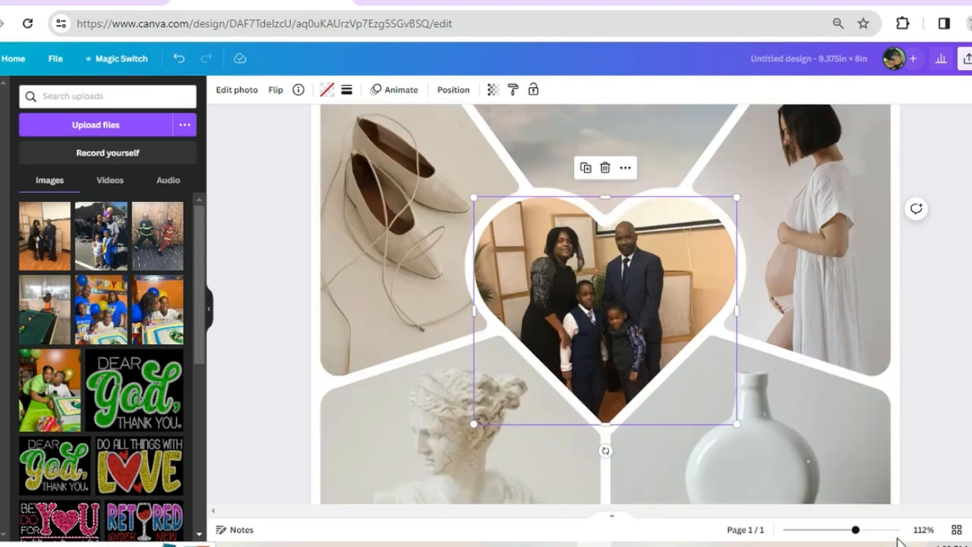
{"action": "left_click", "coordinate": [881, 530]}
{"action": "scroll", "coordinate": [727, 390], "scroll_direction": "down", "scroll_amount": 5}
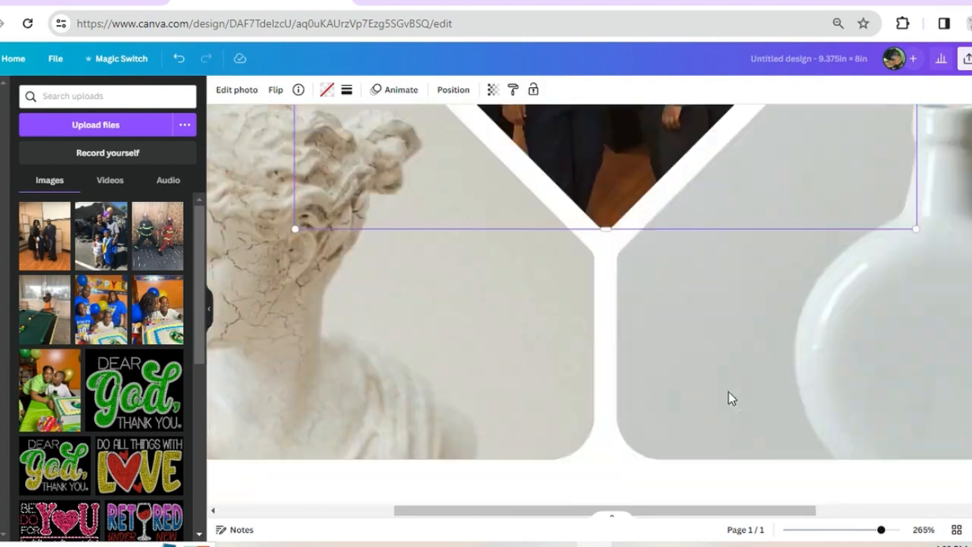
{"action": "scroll", "coordinate": [728, 391], "scroll_direction": "up", "scroll_amount": 6}
{"action": "scroll", "coordinate": [727, 391], "scroll_direction": "down", "scroll_amount": 2}
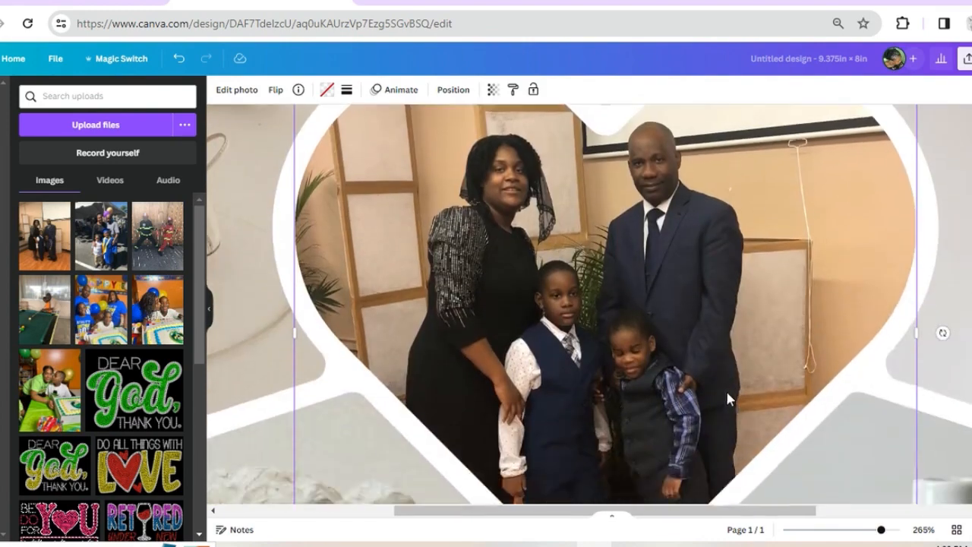
{"action": "left_click_drag", "start_coordinate": [880, 532], "coordinate": [872, 530]}
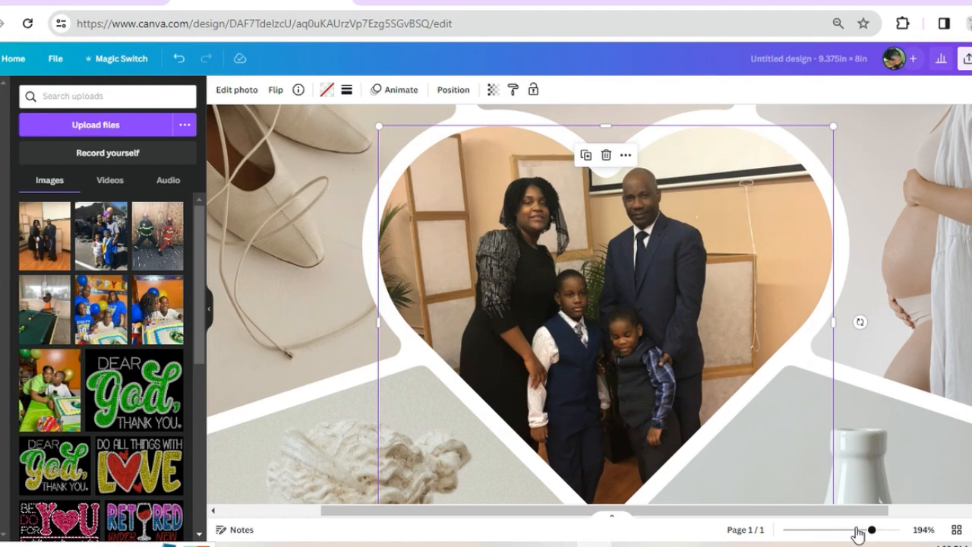
{"action": "left_click", "coordinate": [859, 530]}
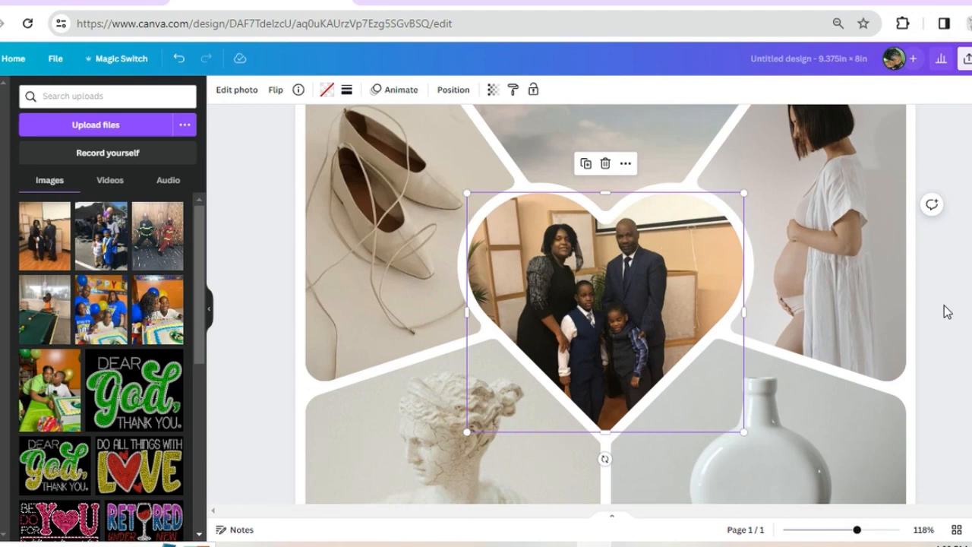
{"action": "left_click", "coordinate": [912, 375]}
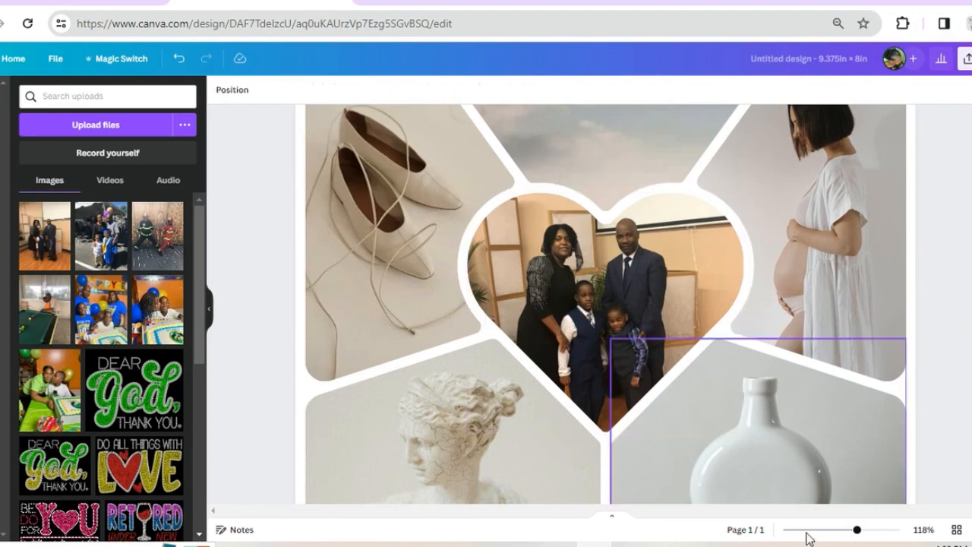
{"action": "left_click_drag", "start_coordinate": [855, 530], "coordinate": [845, 531]}
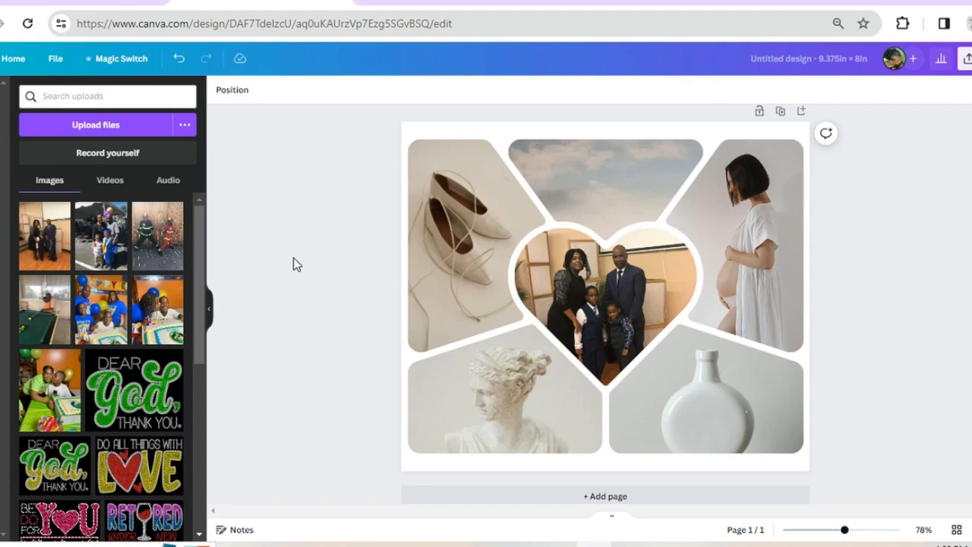
Fill the collage's upper-left frame with the uploaded blue-shirt birthday cake photo and the top-centre frame with the pool table photo
{"action": "left_click", "coordinate": [449, 239]}
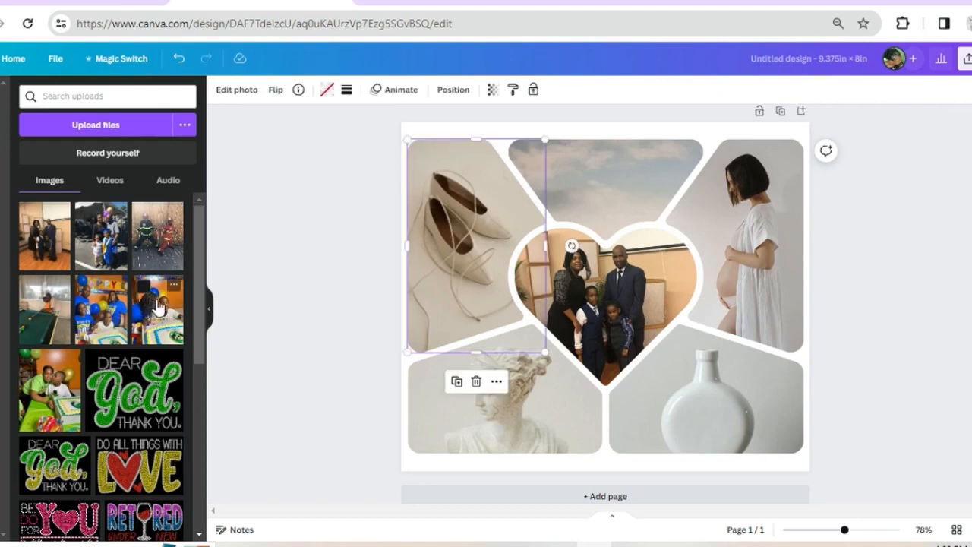
{"action": "left_click_drag", "start_coordinate": [158, 306], "coordinate": [434, 245]}
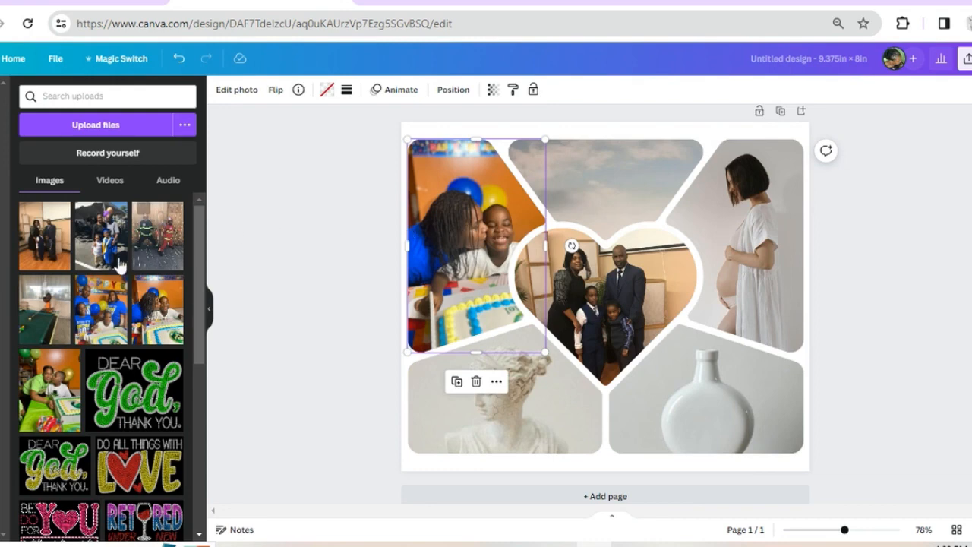
{"action": "left_click_drag", "start_coordinate": [41, 319], "coordinate": [589, 207]}
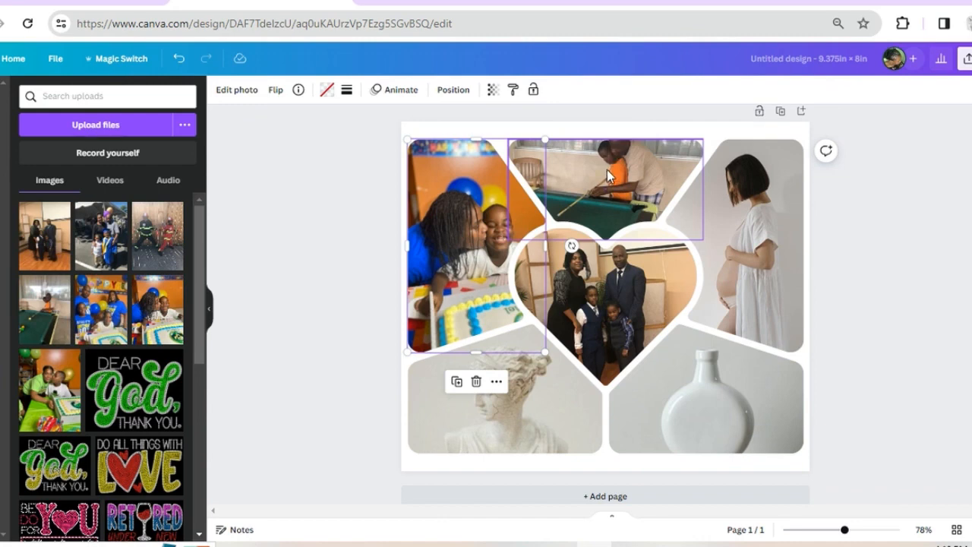
Reposition the pool table photo lower within its top-centre frame so both players' heads fit inside
{"action": "left_click", "coordinate": [607, 169]}
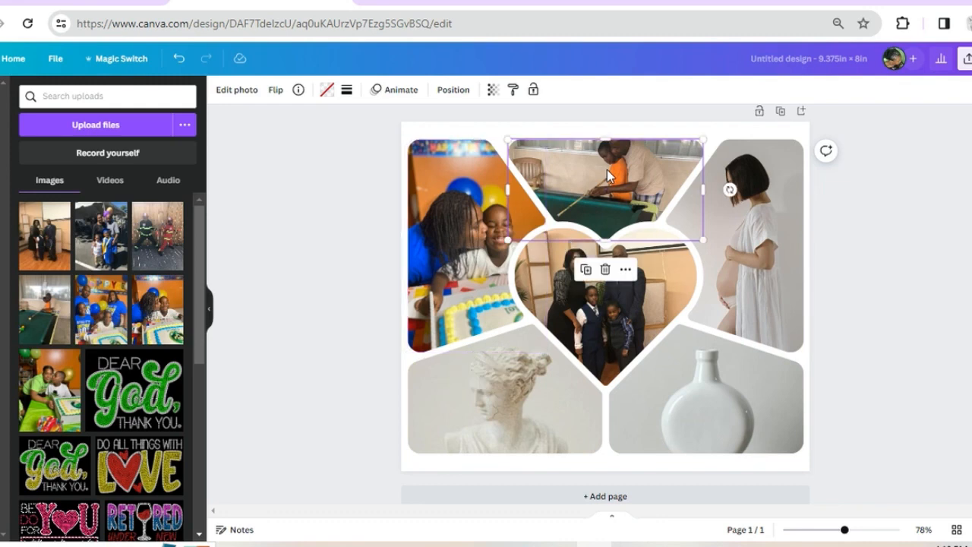
{"action": "double_click", "coordinate": [606, 170]}
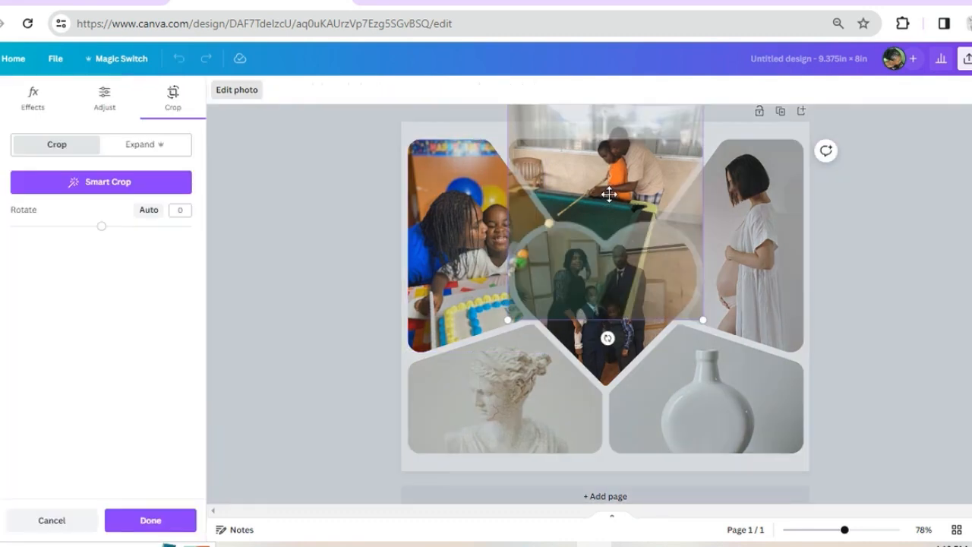
{"action": "left_click_drag", "start_coordinate": [607, 187], "coordinate": [602, 214]}
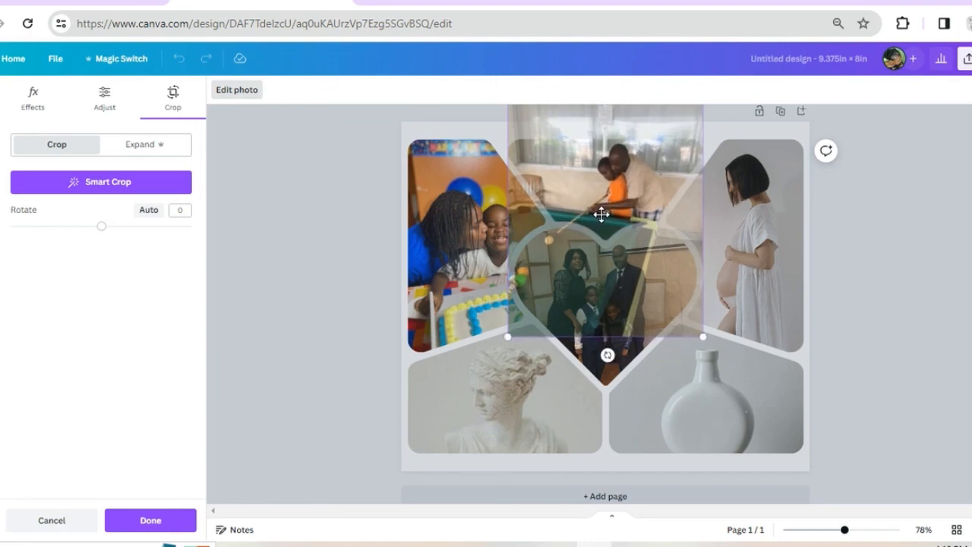
{"action": "left_click", "coordinate": [878, 256]}
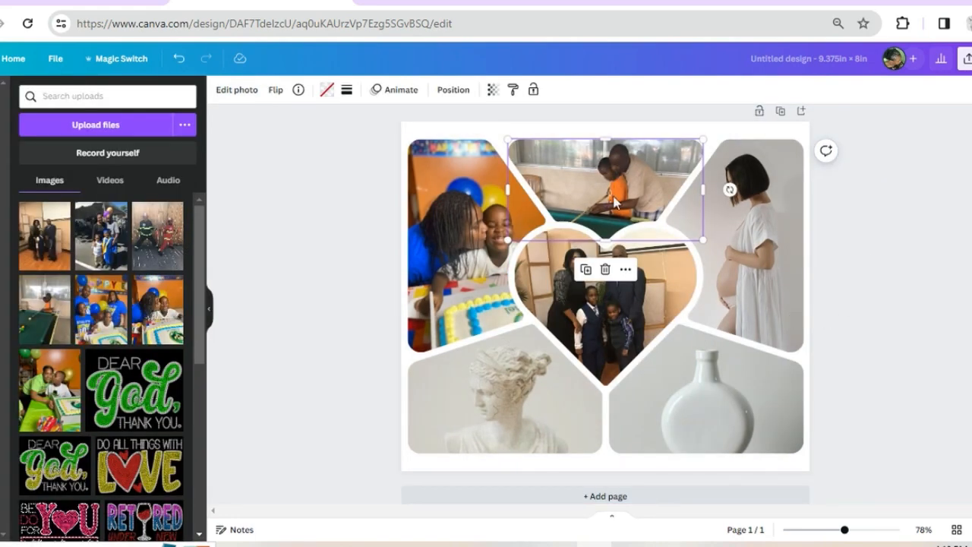
{"action": "left_click", "coordinate": [936, 247]}
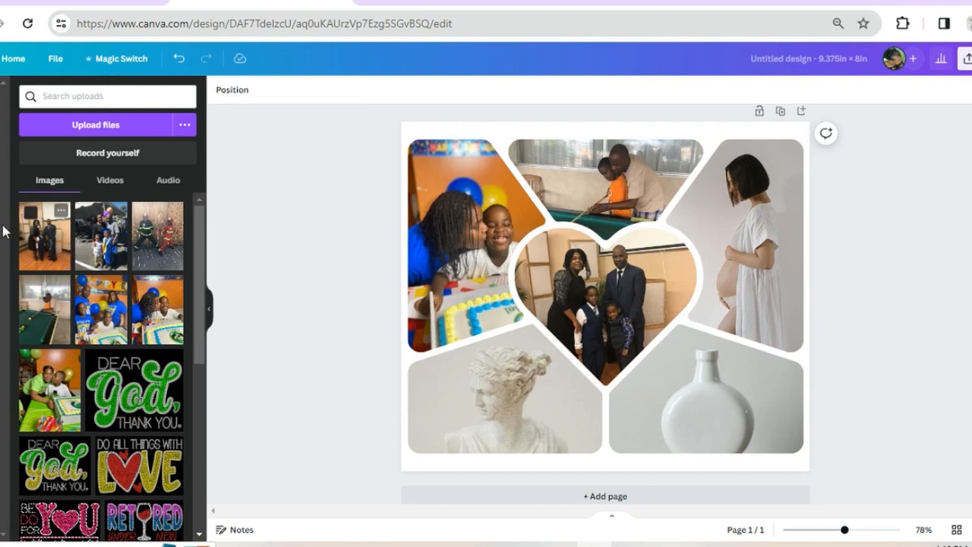
Replace the photo in the collage's upper-right frame with the uploaded green-shirt birthday cake photo
{"action": "left_click_drag", "start_coordinate": [64, 376], "coordinate": [756, 210]}
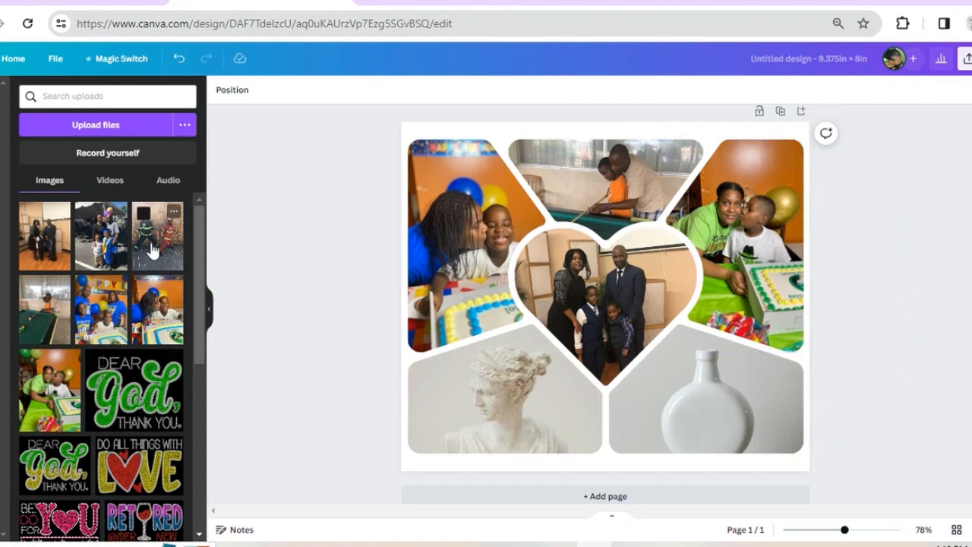
Fill the collage's lower-right frame with the uploaded firefighter costume photo and shift it lower so both children's heads fit inside
{"action": "left_click_drag", "start_coordinate": [151, 249], "coordinate": [694, 389]}
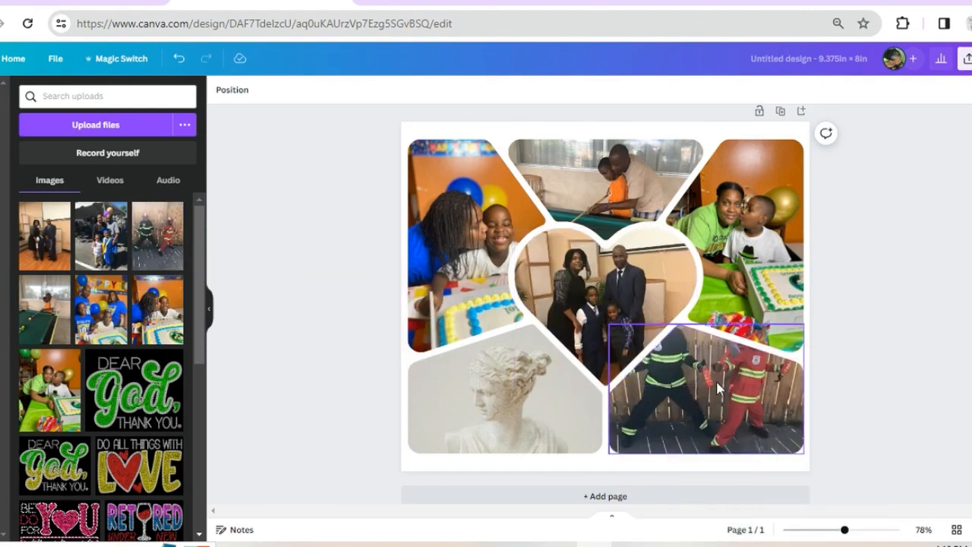
{"action": "double_click", "coordinate": [717, 387]}
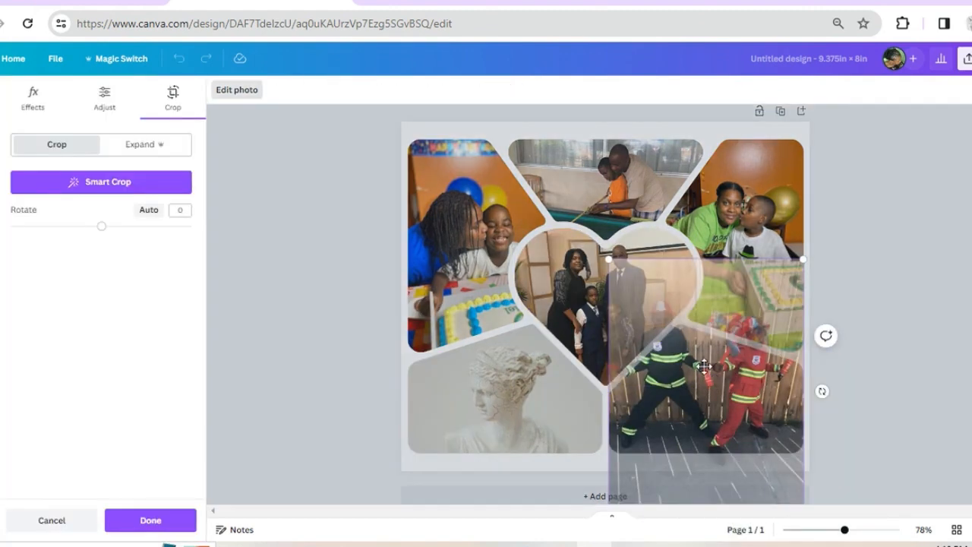
{"action": "left_click_drag", "start_coordinate": [704, 365], "coordinate": [708, 412]}
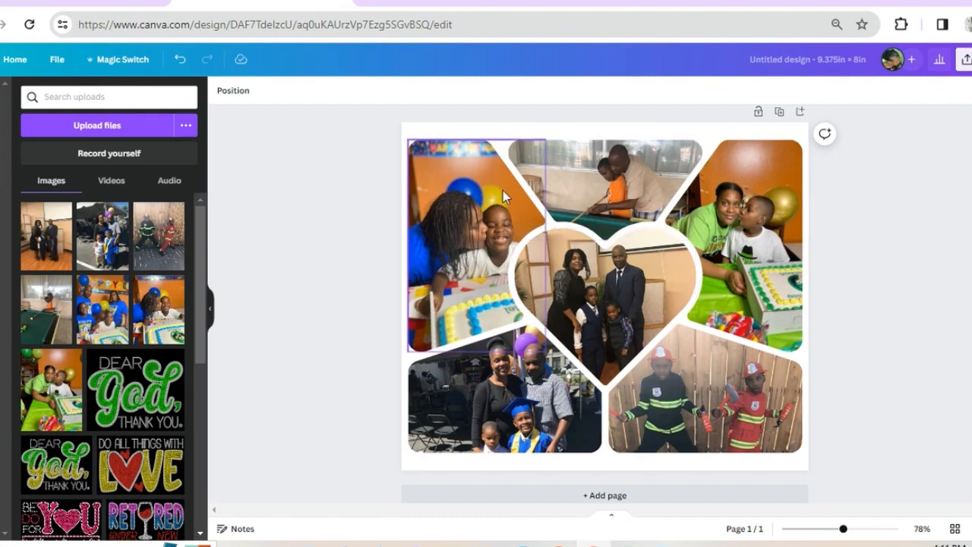
Try several photo colours on the page background and settle on the lightest grey from the pool table photo's palette
{"action": "left_click", "coordinate": [555, 132]}
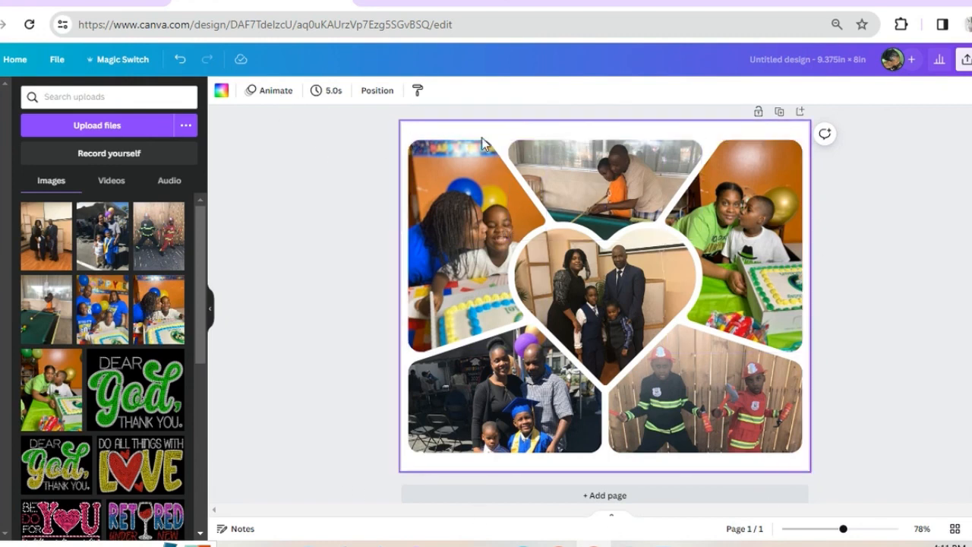
{"action": "left_click", "coordinate": [221, 92]}
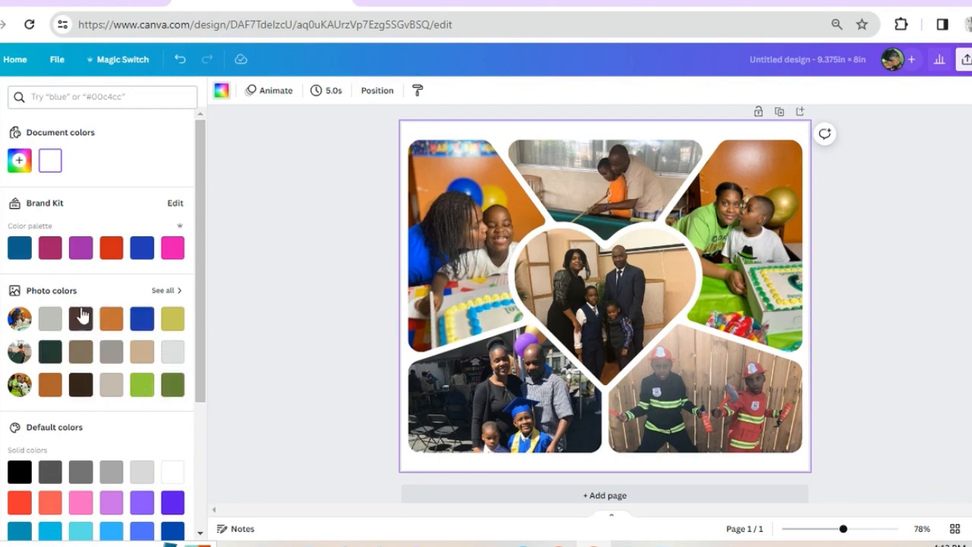
{"action": "left_click", "coordinate": [112, 356]}
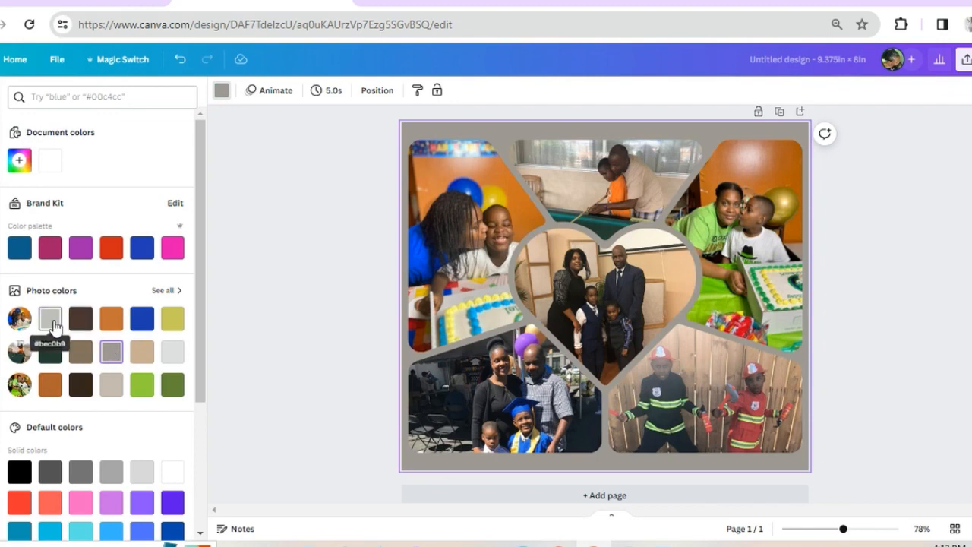
{"action": "left_click", "coordinate": [52, 324]}
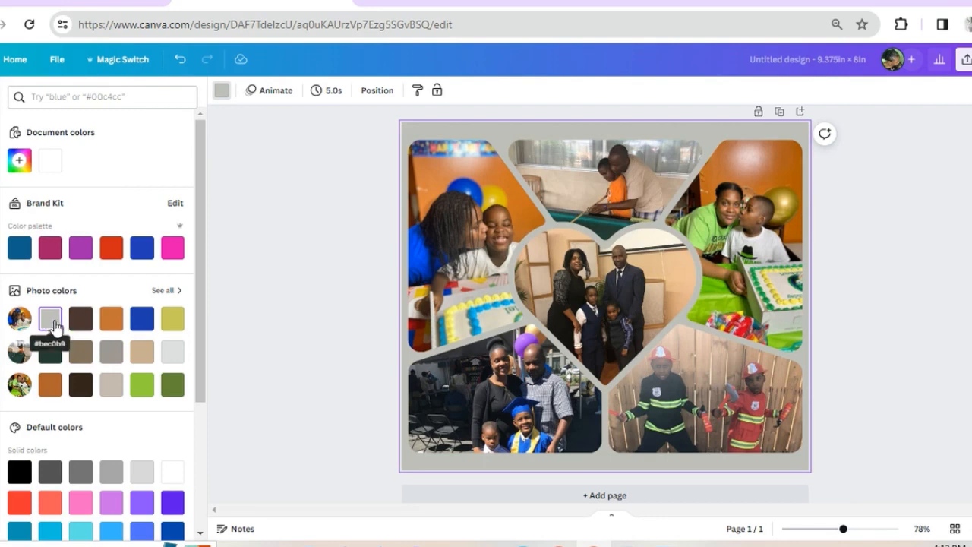
{"action": "left_click", "coordinate": [169, 354]}
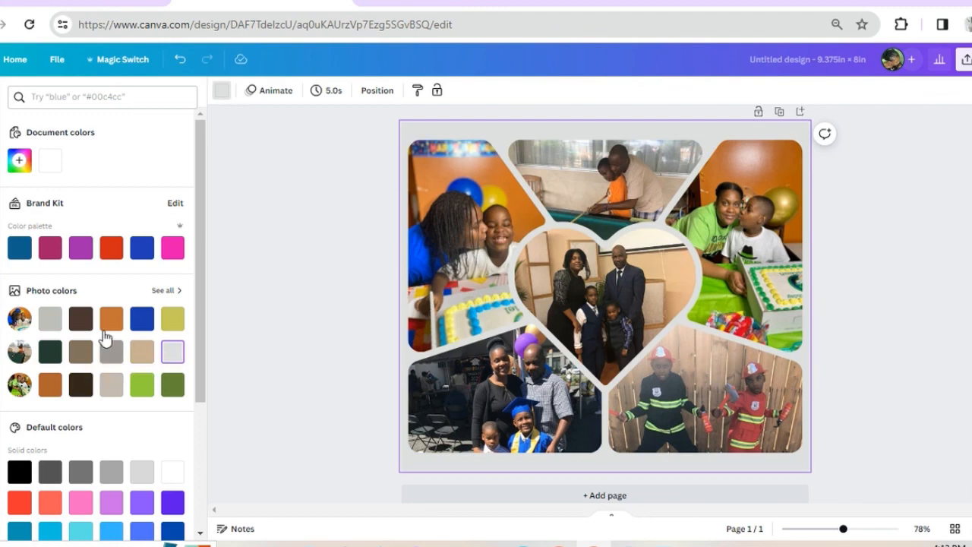
{"action": "left_click", "coordinate": [54, 322]}
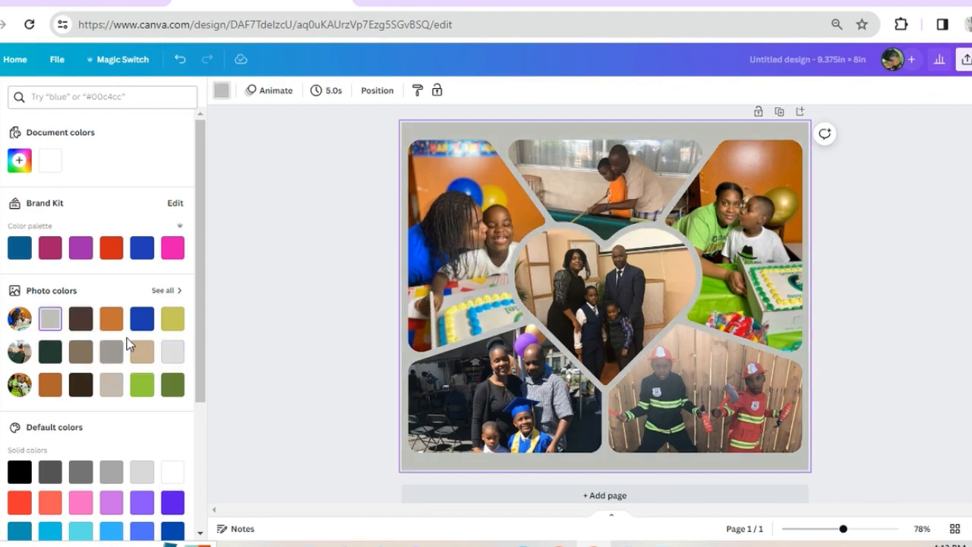
{"action": "left_click", "coordinate": [173, 354]}
{"action": "left_click", "coordinate": [114, 387]}
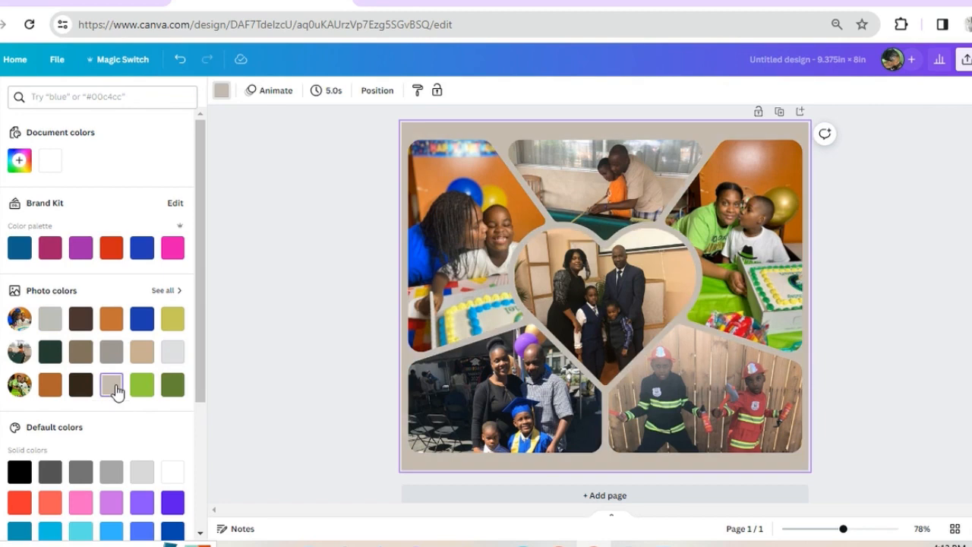
{"action": "left_click", "coordinate": [172, 353]}
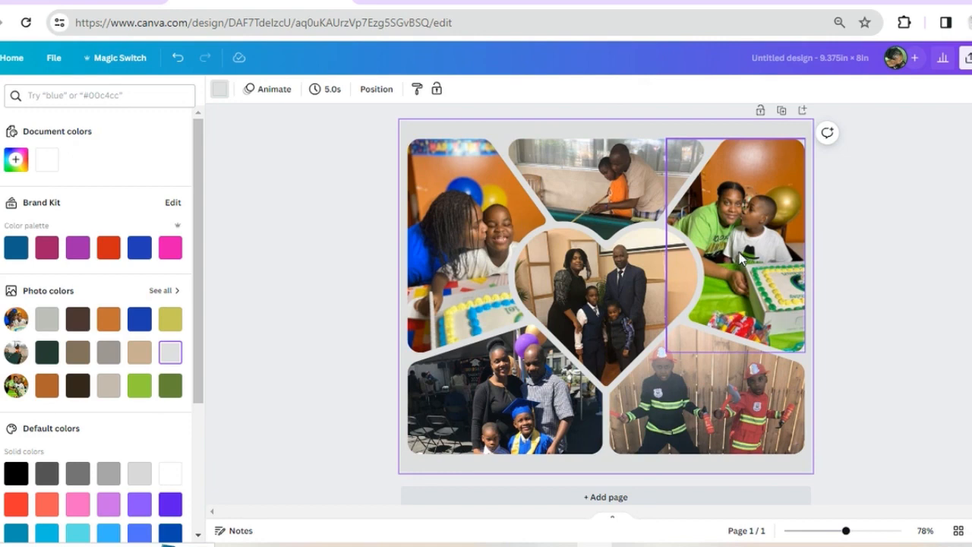
Try to shift all the collage frames up together towards the page's top edge
{"action": "left_click", "coordinate": [469, 215]}
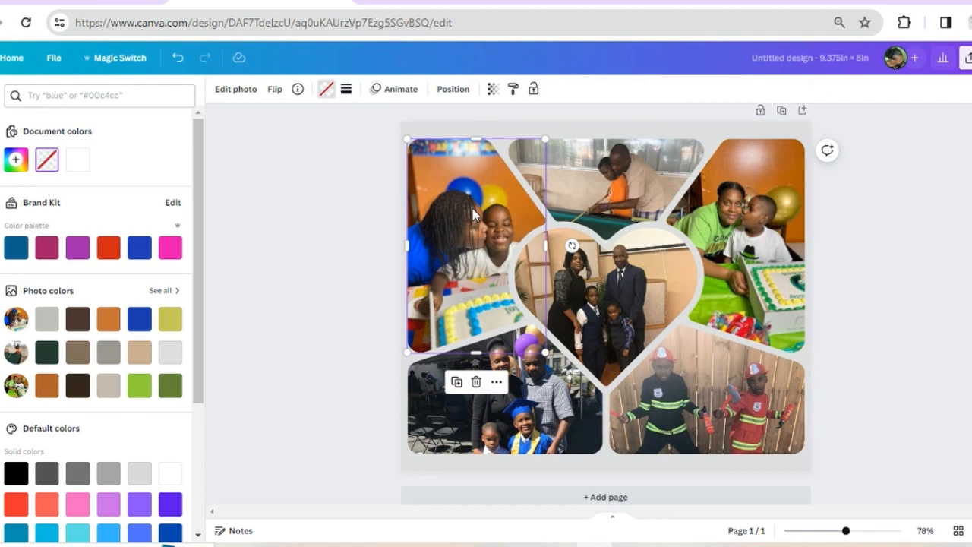
{"action": "left_click", "coordinate": [565, 184], "text": "shift"}
{"action": "left_click", "coordinate": [744, 199], "text": "shift"}
{"action": "left_click", "coordinate": [600, 313], "text": "shift"}
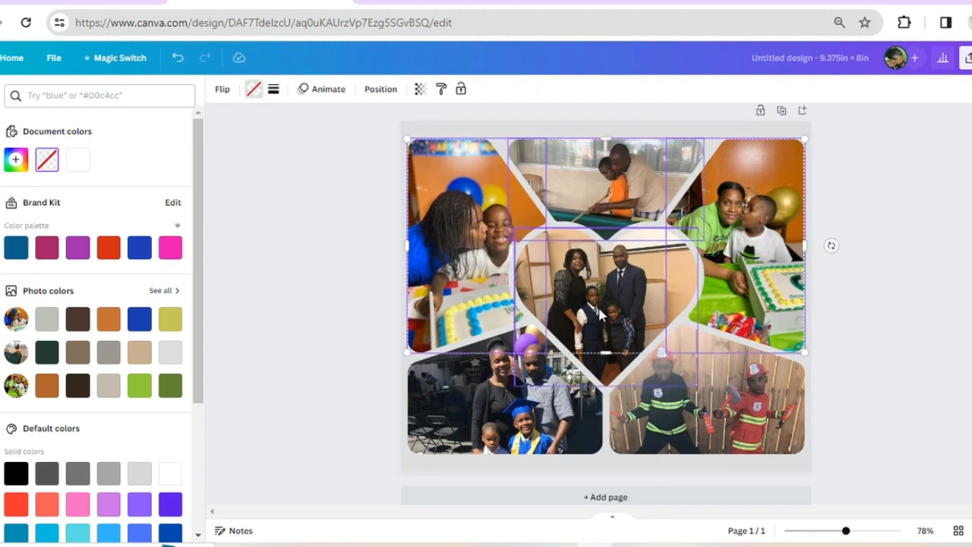
{"action": "left_click", "coordinate": [509, 431], "text": "shift"}
{"action": "left_click", "coordinate": [754, 408], "text": "shift"}
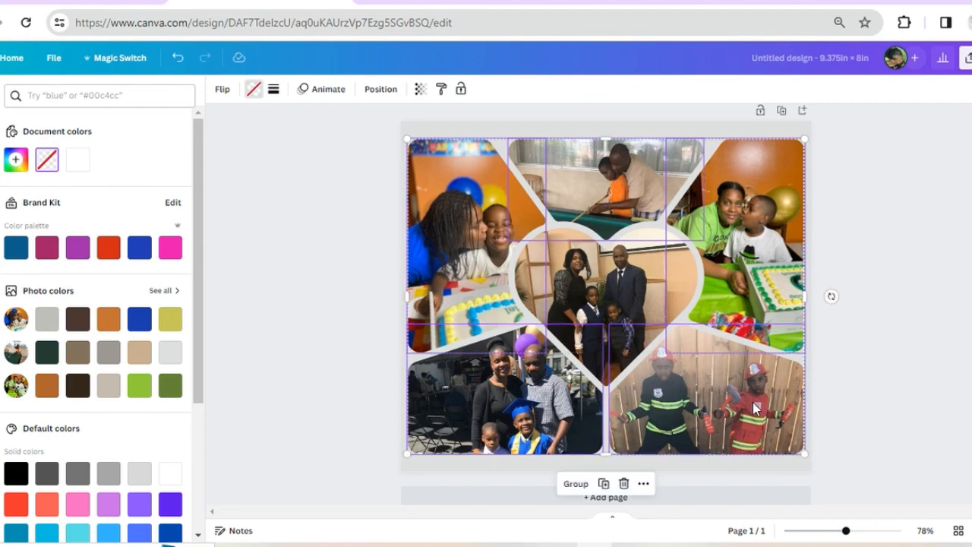
{"action": "key", "text": "Up"}
{"action": "key", "text": "Up"}
{"action": "key", "text": "Up"}
{"action": "key", "text": "Up"}
{"action": "key", "text": "Up"}
{"action": "key", "text": "Up"}
{"action": "key", "text": "Up"}
{"action": "key", "text": "Up"}
{"action": "key", "text": "Up"}
{"action": "key", "text": "Up"}
{"action": "key", "text": "Up"}
{"action": "key", "text": "Up"}
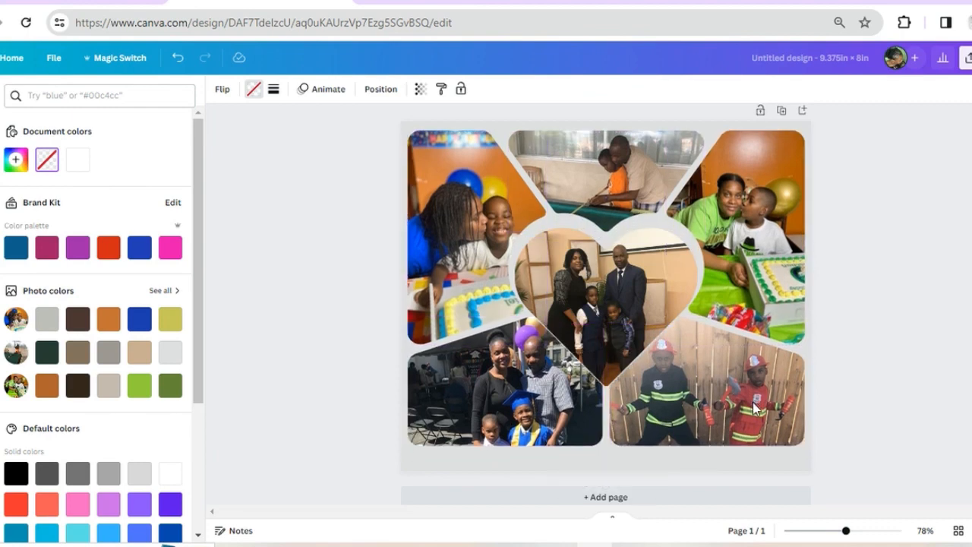
{"action": "key", "text": "Up"}
{"action": "key", "text": "Up"}
{"action": "key", "text": "Up"}
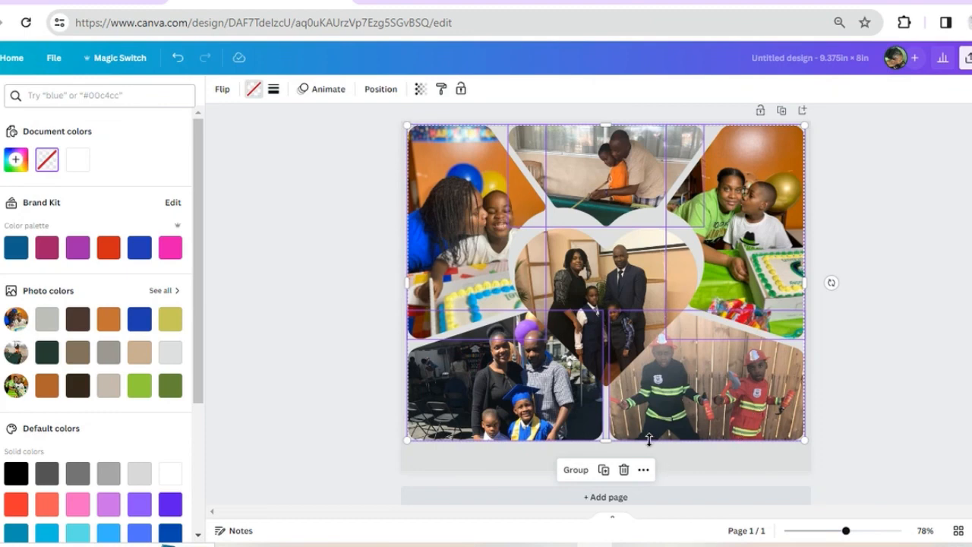
{"action": "left_click", "coordinate": [672, 467]}
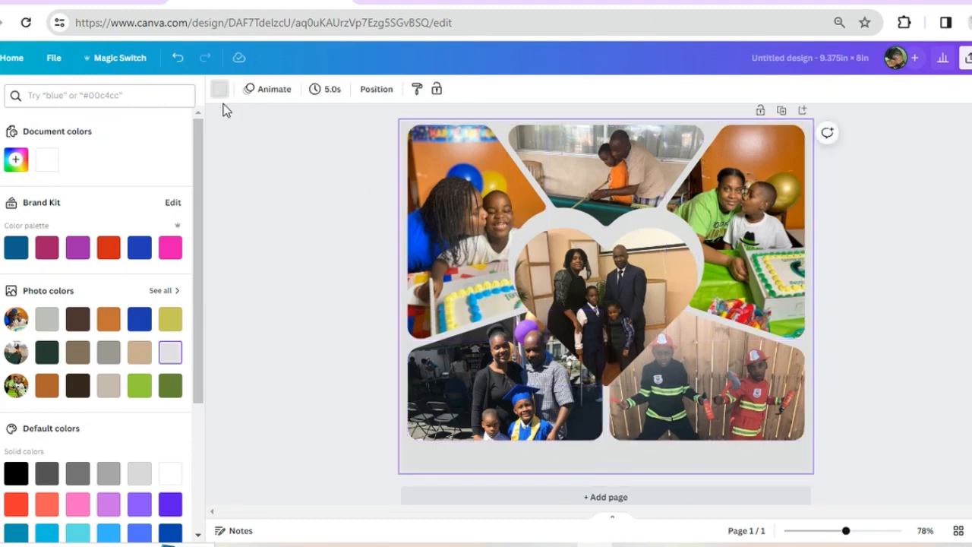
Undo the upward shift of the collage frames, keeping the light grey page background
{"action": "left_click", "coordinate": [177, 59]}
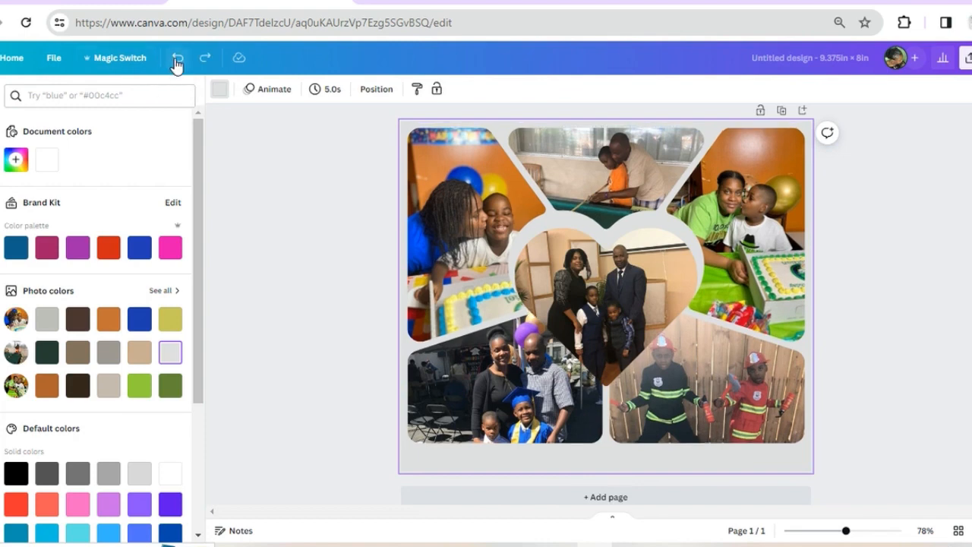
{"action": "left_click", "coordinate": [177, 59]}
{"action": "left_click", "coordinate": [177, 59]}
{"action": "left_click", "coordinate": [177, 59]}
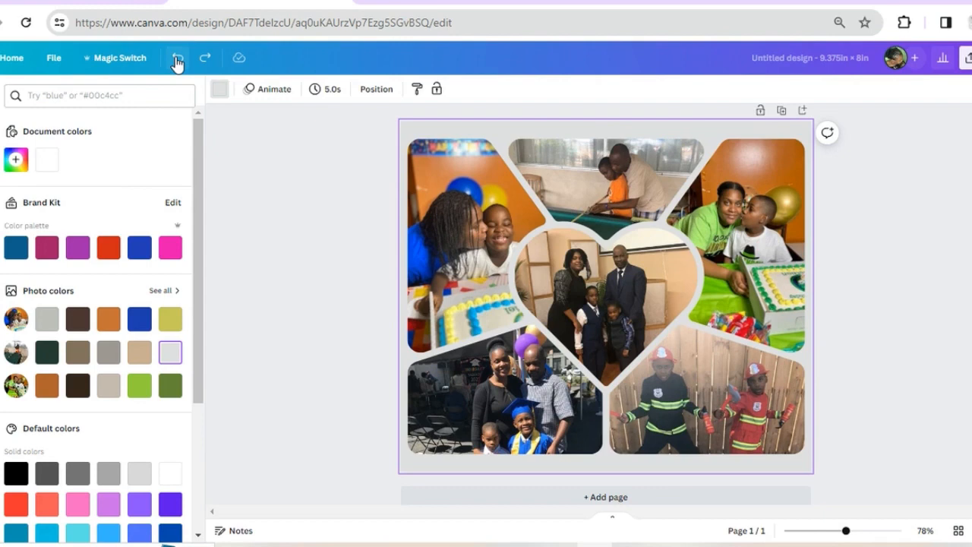
{"action": "left_click", "coordinate": [176, 59]}
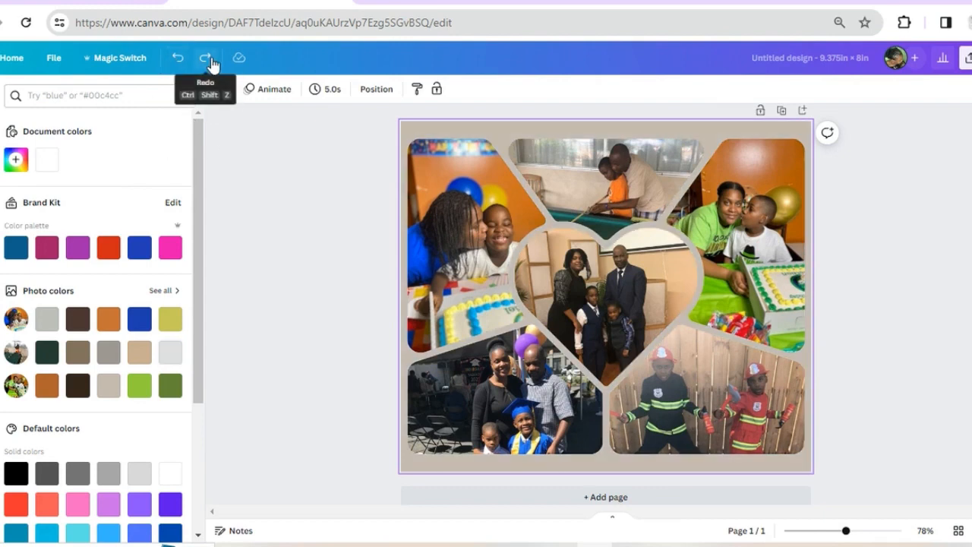
{"action": "left_click", "coordinate": [205, 59]}
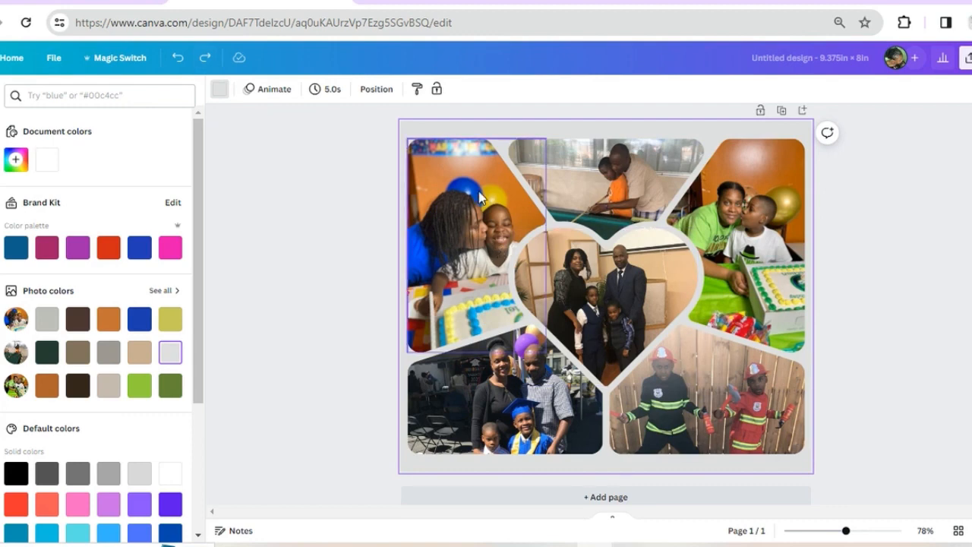
Shift all six photo frames, including the central heart, up together to just below the page's top edge, leaving a blank strip beneath them
{"action": "left_click", "coordinate": [477, 193]}
{"action": "left_click", "coordinate": [775, 224], "text": "shift"}
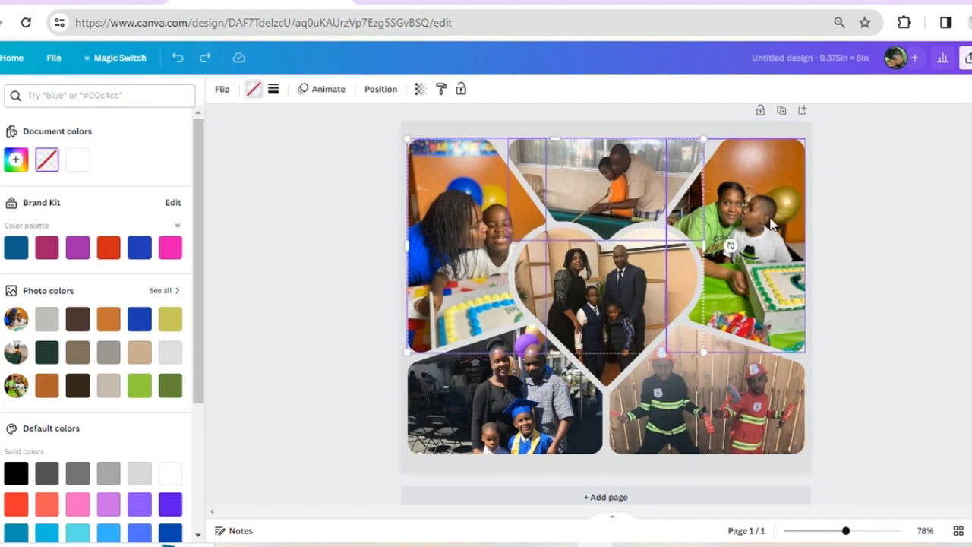
{"action": "left_click", "coordinate": [636, 316], "text": "shift"}
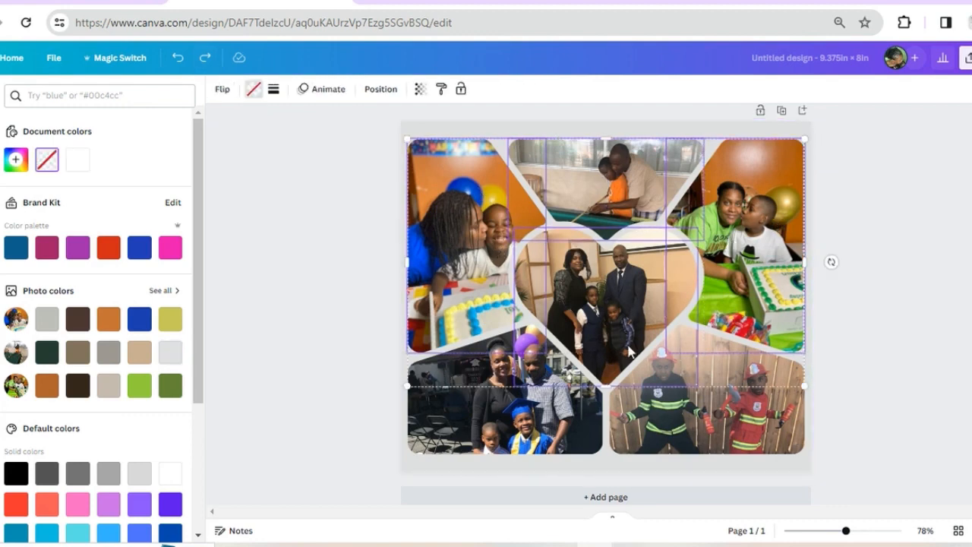
{"action": "left_click", "coordinate": [550, 439], "text": "shift"}
{"action": "left_click", "coordinate": [653, 430], "text": "shift"}
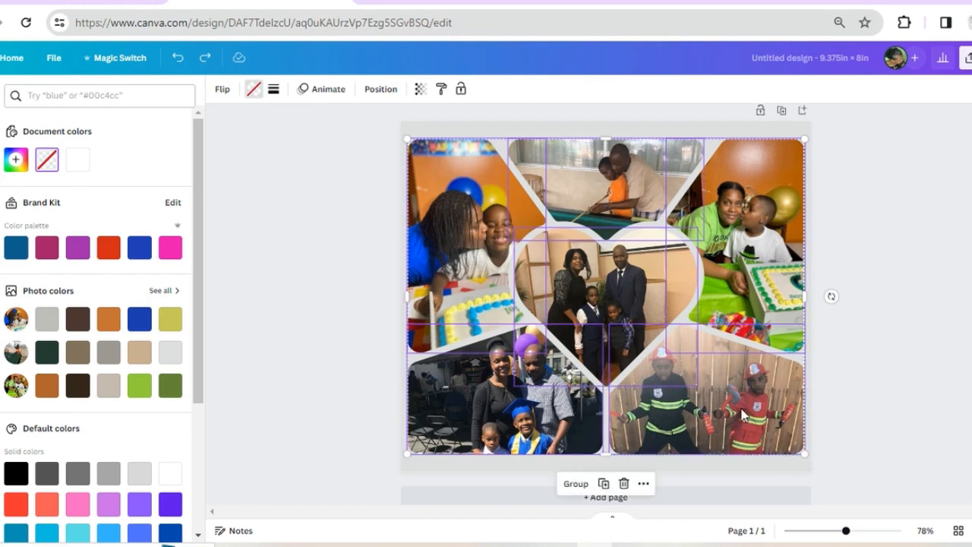
{"action": "key", "text": "Up"}
{"action": "key", "text": "Up"}
{"action": "key", "text": "Up"}
{"action": "key", "text": "Up"}
{"action": "key", "text": "Up"}
{"action": "key", "text": "Up"}
{"action": "key", "text": "Up"}
{"action": "key", "text": "Up"}
{"action": "key", "text": "Up"}
{"action": "key", "text": "Up"}
{"action": "key", "text": "Up"}
{"action": "key", "text": "Up"}
{"action": "key", "text": "Up"}
{"action": "key", "text": "Up"}
{"action": "key", "text": "Up"}
{"action": "key", "text": "Up"}
{"action": "key", "text": "Up"}
{"action": "key", "text": "Up"}
{"action": "key", "text": "Up"}
{"action": "key", "text": "Up"}
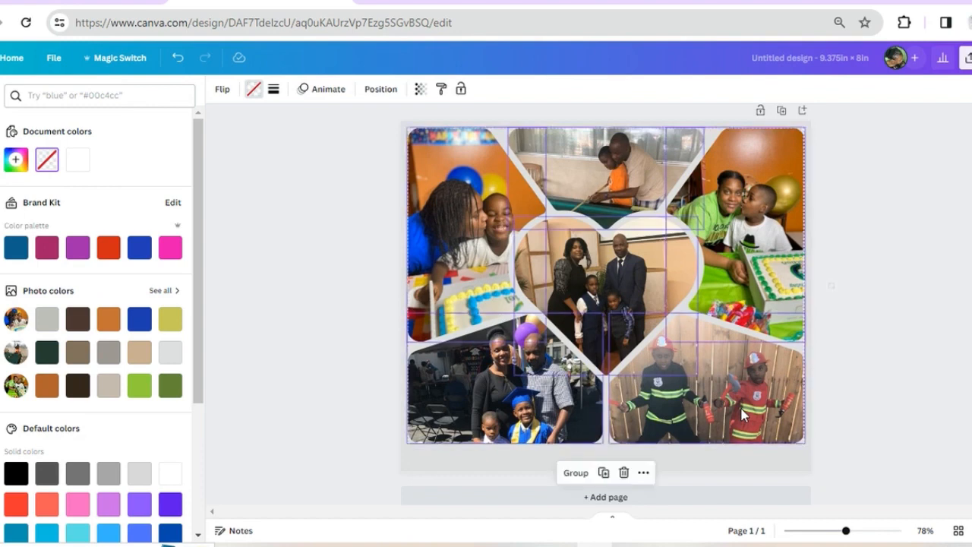
{"action": "key", "text": "Up"}
{"action": "key", "text": "Up"}
{"action": "key", "text": "Up"}
{"action": "key", "text": "Up"}
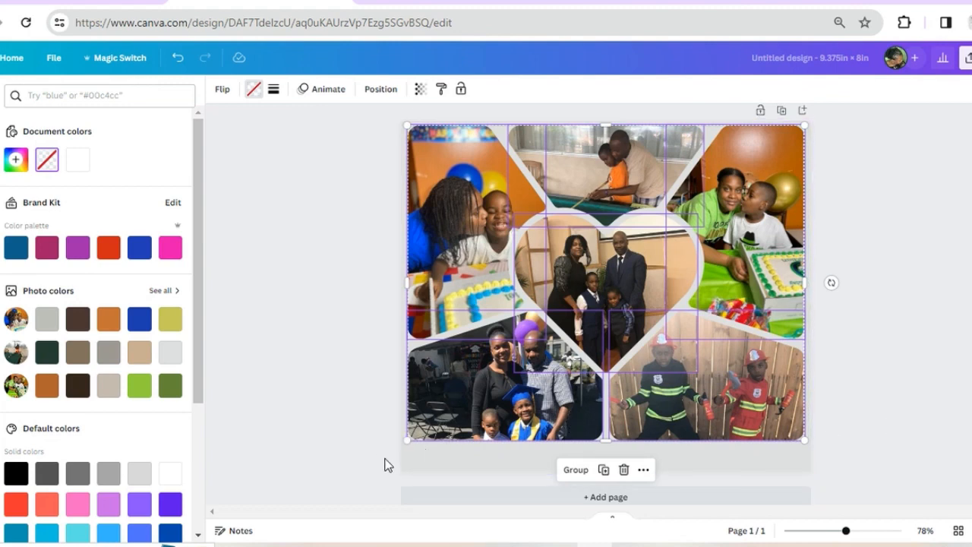
{"action": "left_click", "coordinate": [315, 383]}
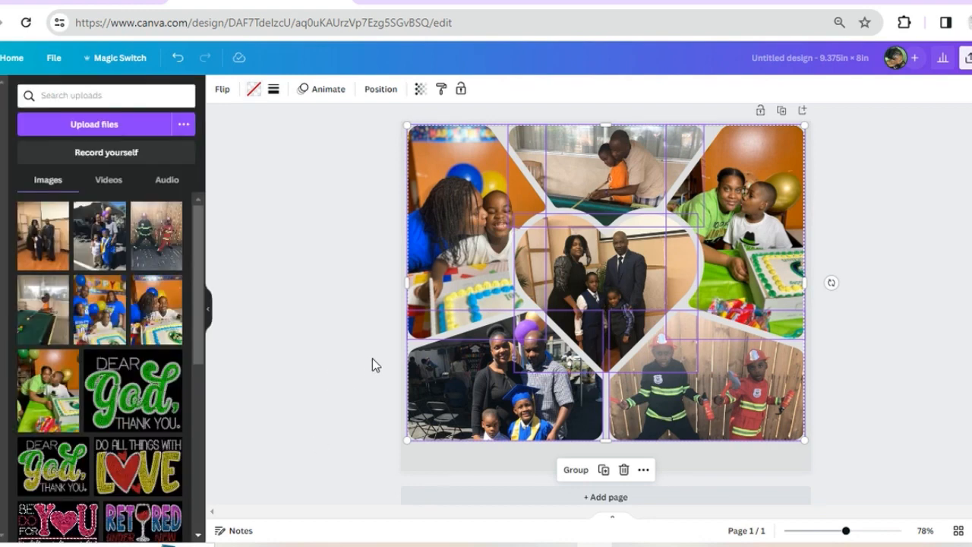
{"action": "left_click", "coordinate": [372, 363]}
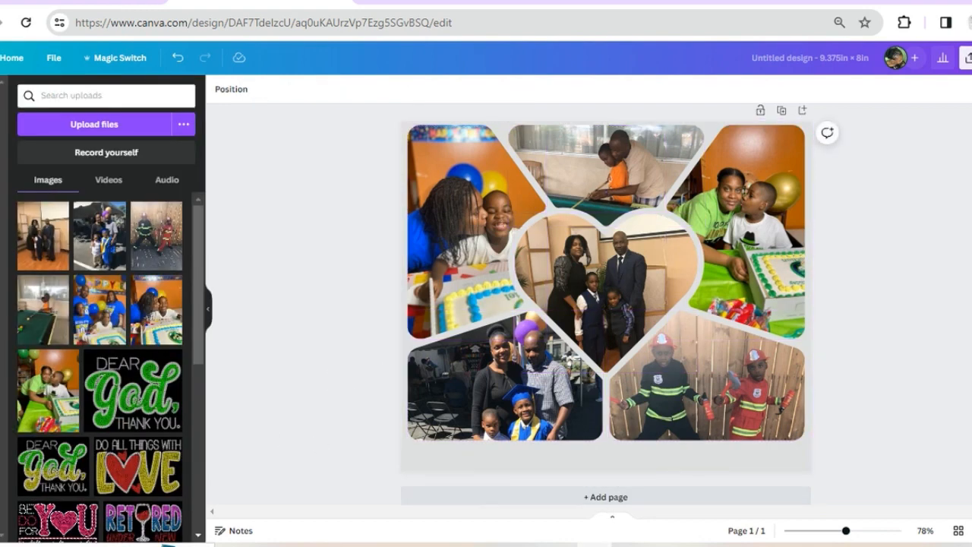
Add a heading to the collage reading "My Amazing Family"
{"action": "left_click", "coordinate": [2, 183]}
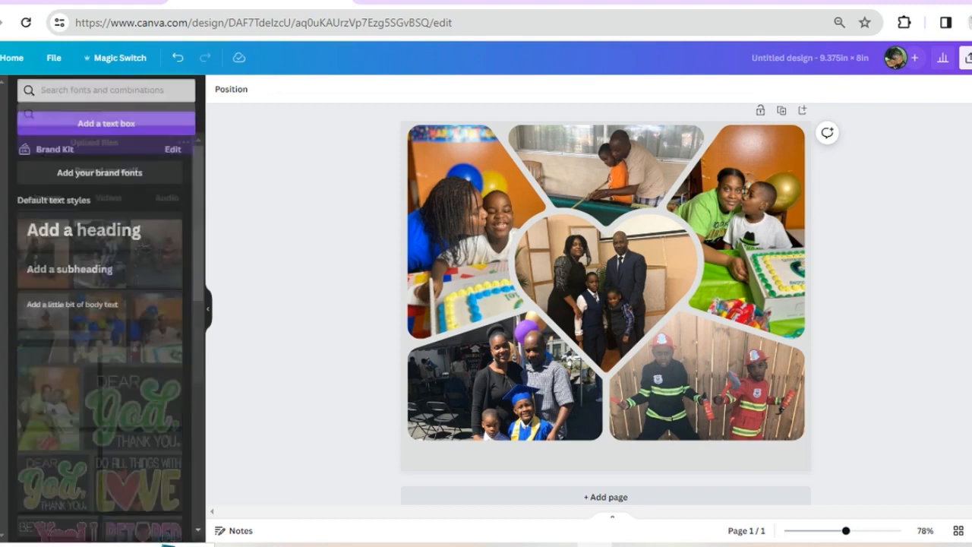
{"action": "left_click", "coordinate": [125, 242]}
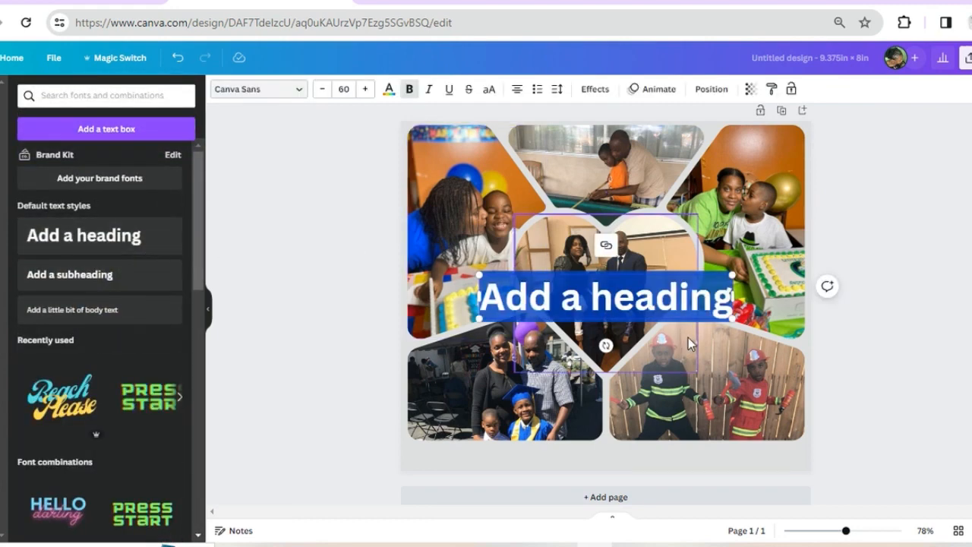
{"action": "type", "text": "My"}
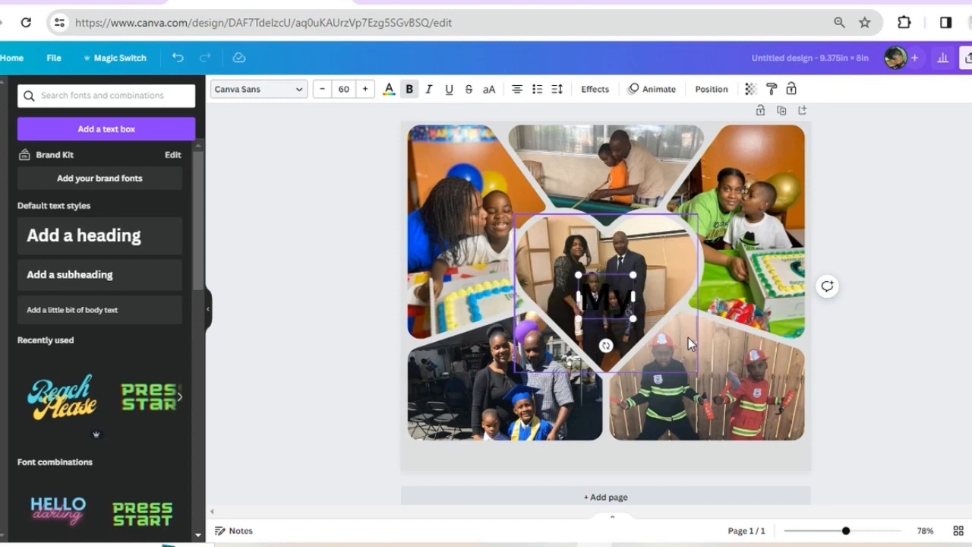
{"action": "type", "text": " A"}
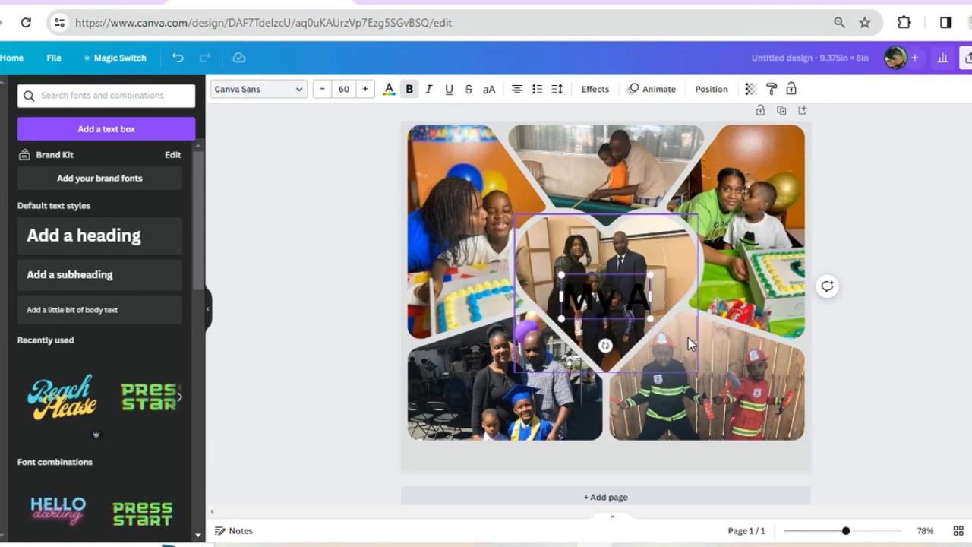
{"action": "type", "text": "mazing"}
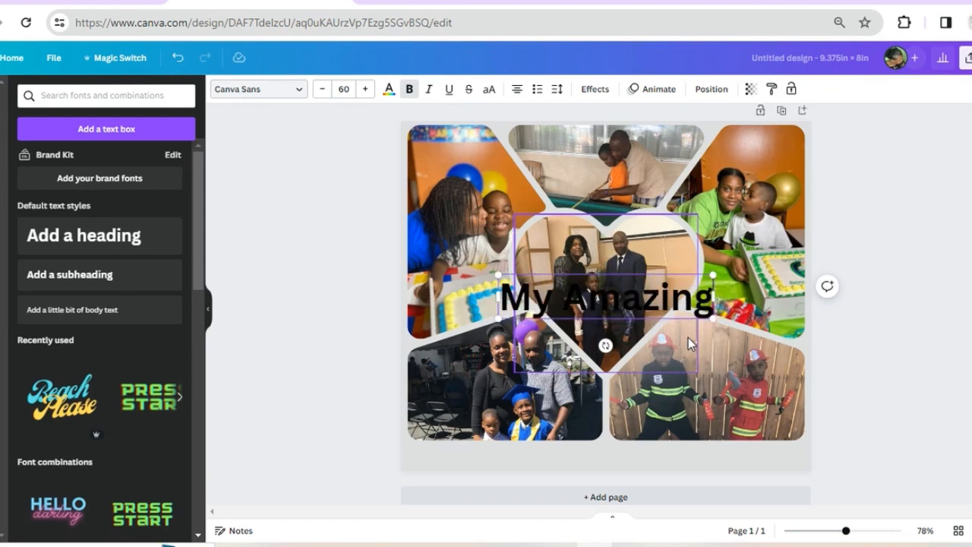
{"action": "type", "text": " Fa"}
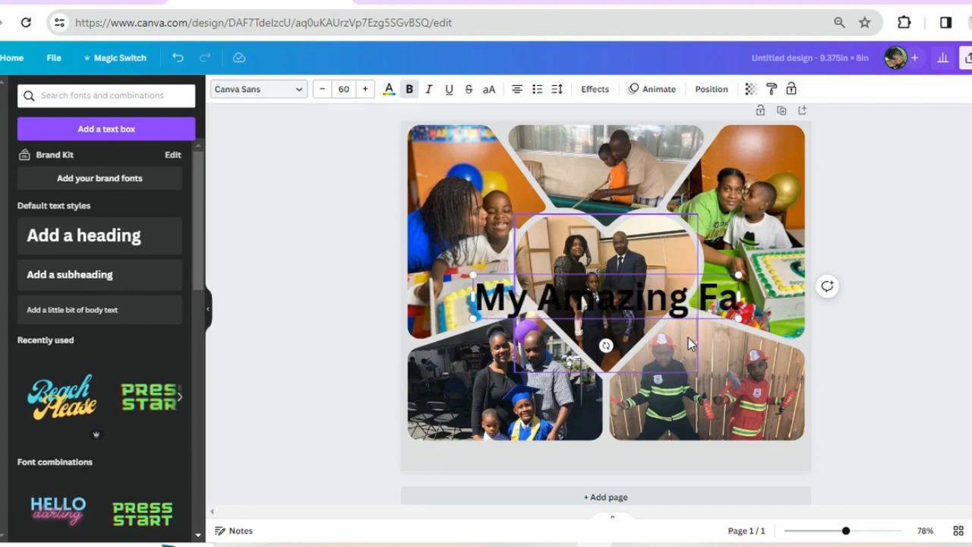
{"action": "type", "text": "mily"}
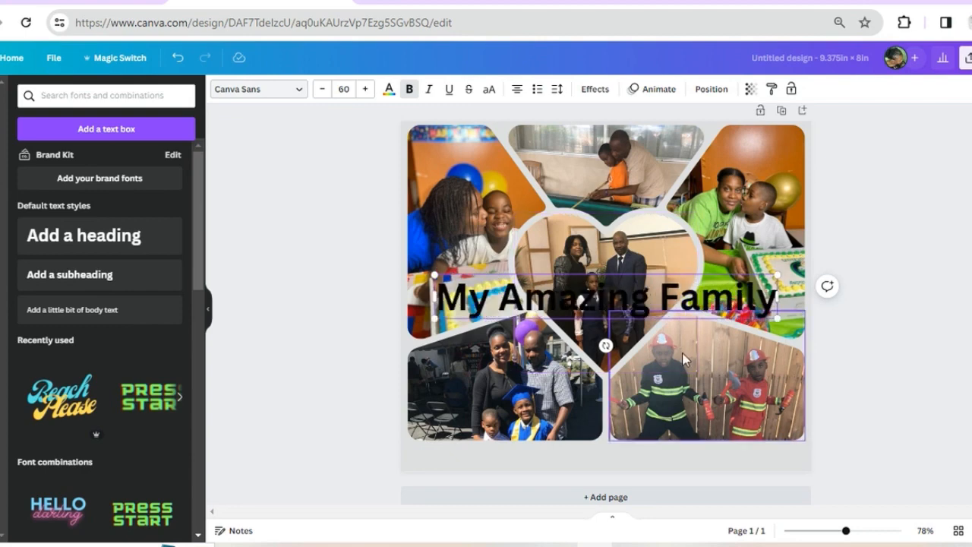
Move the "My Amazing Family" heading into the blank strip beneath the photos and change its font to Sunshine Regular
{"action": "left_click", "coordinate": [955, 326]}
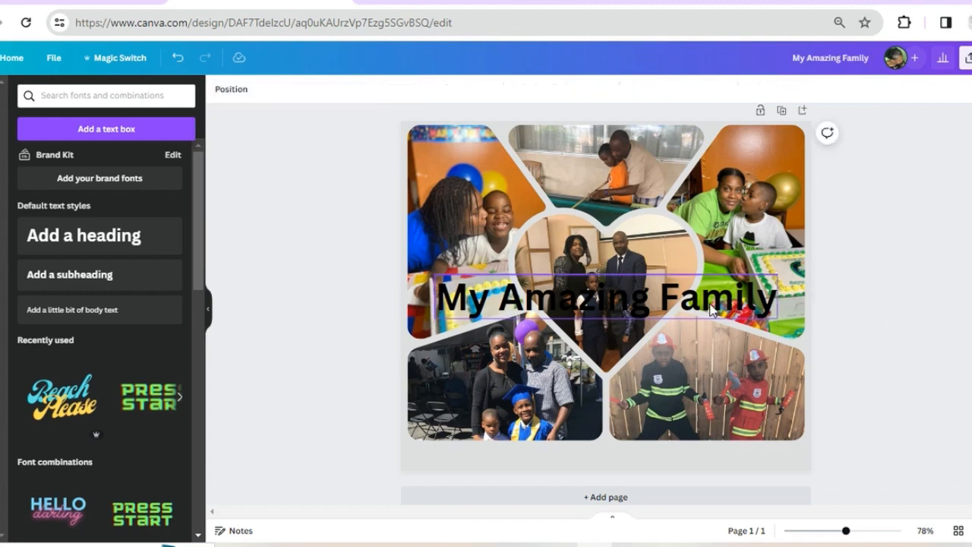
{"action": "left_click_drag", "start_coordinate": [718, 313], "coordinate": [717, 453]}
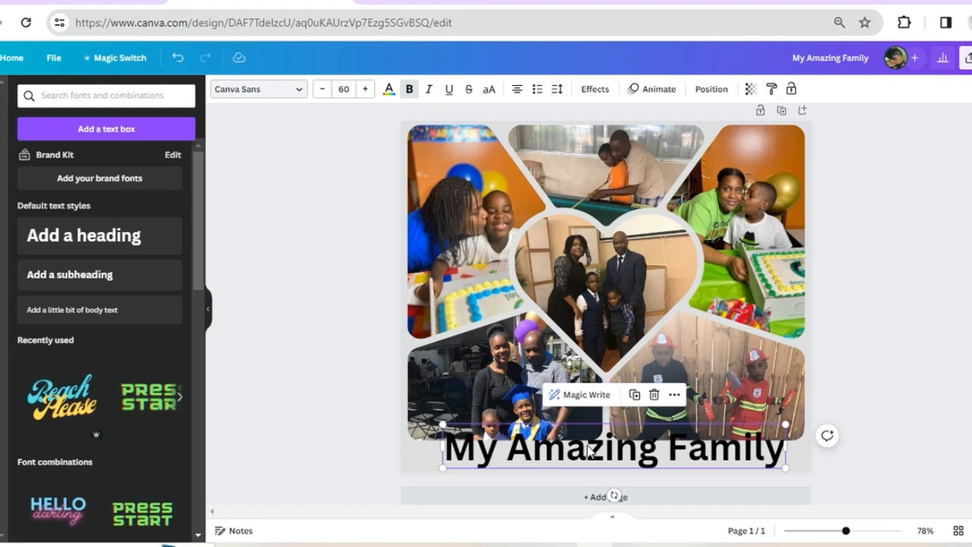
{"action": "left_click", "coordinate": [266, 95]}
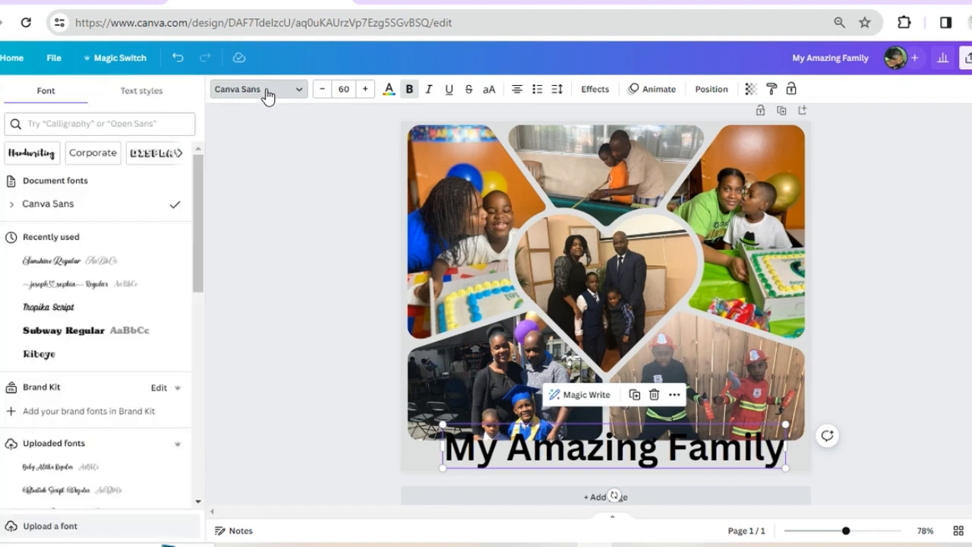
{"action": "left_click", "coordinate": [65, 266]}
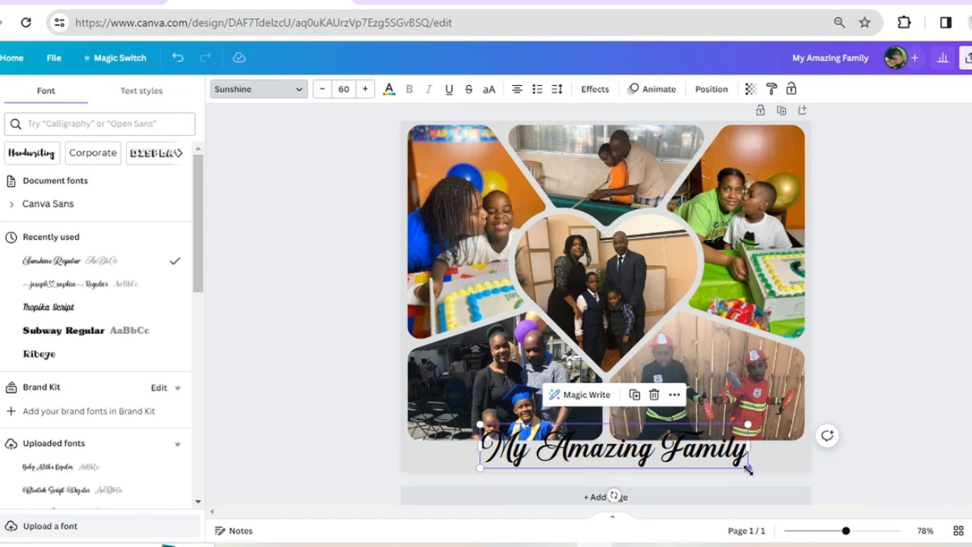
Shrink the heading to font size 52.6 and move it to the left end of the strip beneath the photos
{"action": "left_click_drag", "start_coordinate": [747, 467], "coordinate": [712, 458]}
{"action": "left_click_drag", "start_coordinate": [651, 444], "coordinate": [582, 456]}
{"action": "scroll", "coordinate": [688, 436], "scroll_direction": "down", "scroll_amount": 1}
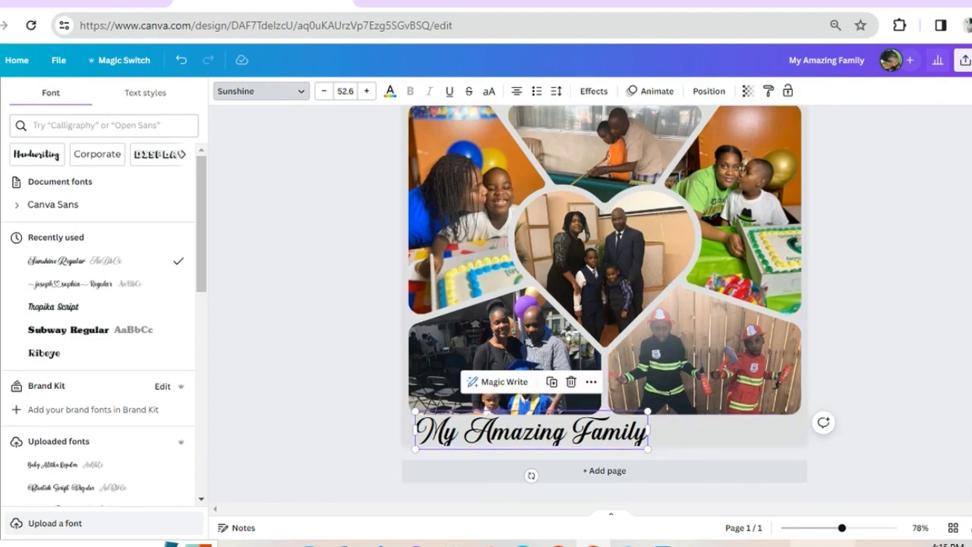
Reduce the heading to font size 41.3 and position it beneath the graduation photo, inside the blank strip
{"action": "left_click", "coordinate": [858, 532]}
{"action": "scroll", "coordinate": [777, 423], "scroll_direction": "down", "scroll_amount": 3}
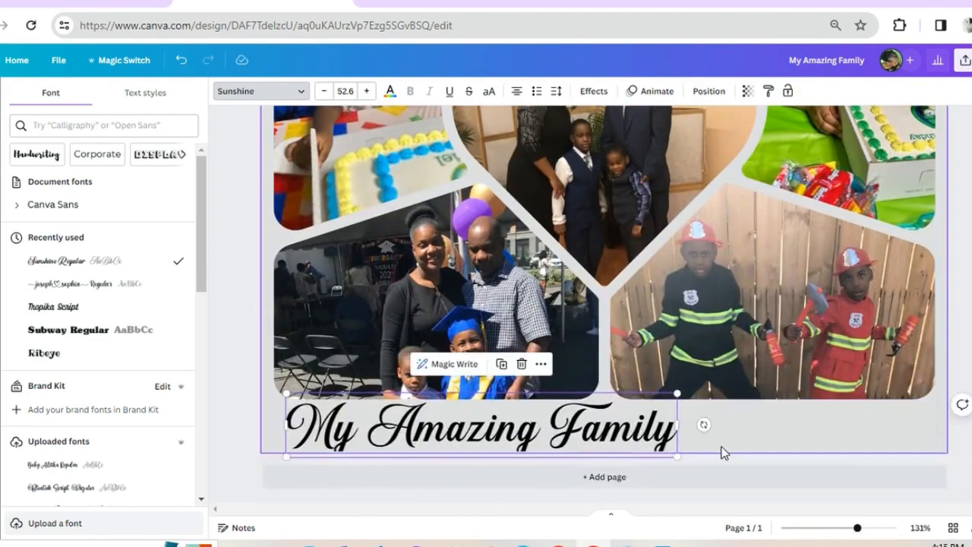
{"action": "left_click", "coordinate": [868, 527]}
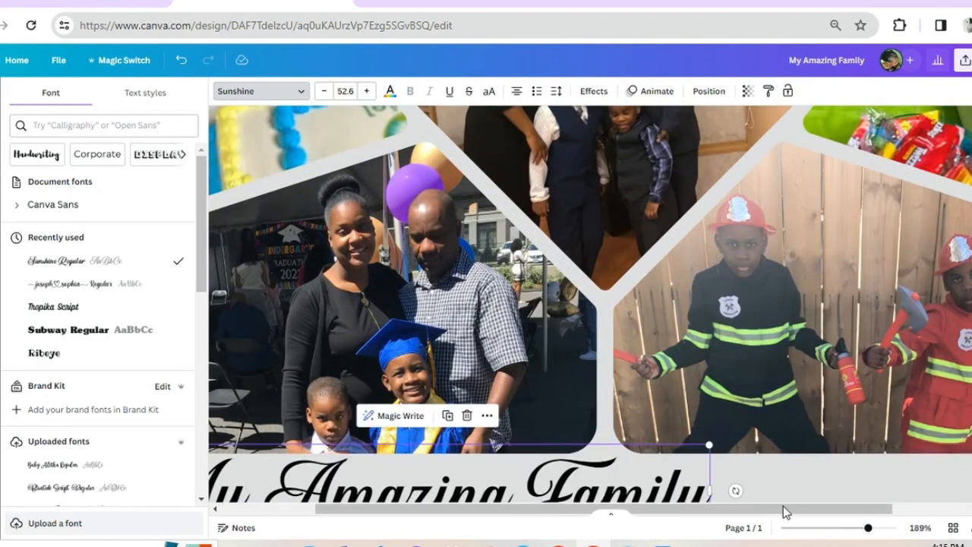
{"action": "scroll", "coordinate": [729, 425], "scroll_direction": "down", "scroll_amount": 2}
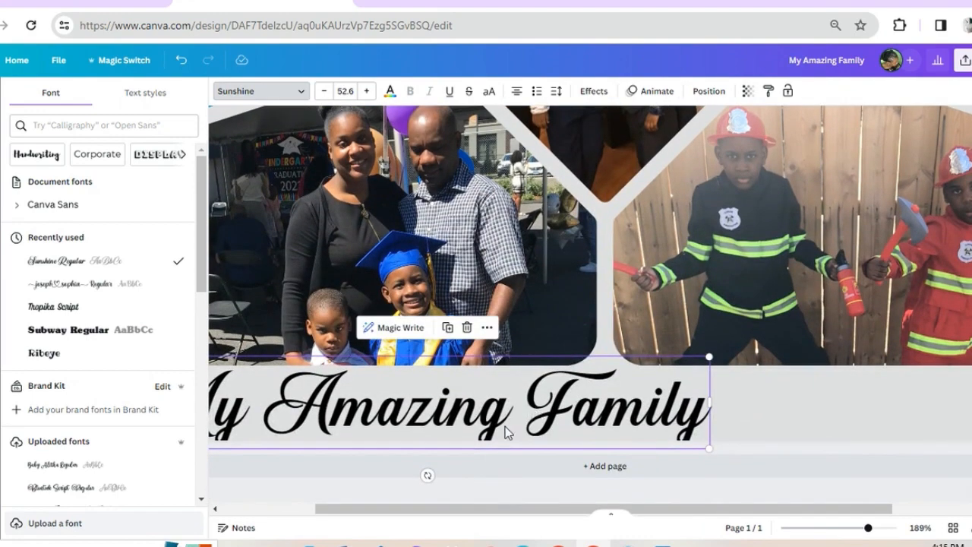
{"action": "left_click_drag", "start_coordinate": [382, 517], "coordinate": [319, 514]}
{"action": "left_click", "coordinate": [471, 410]}
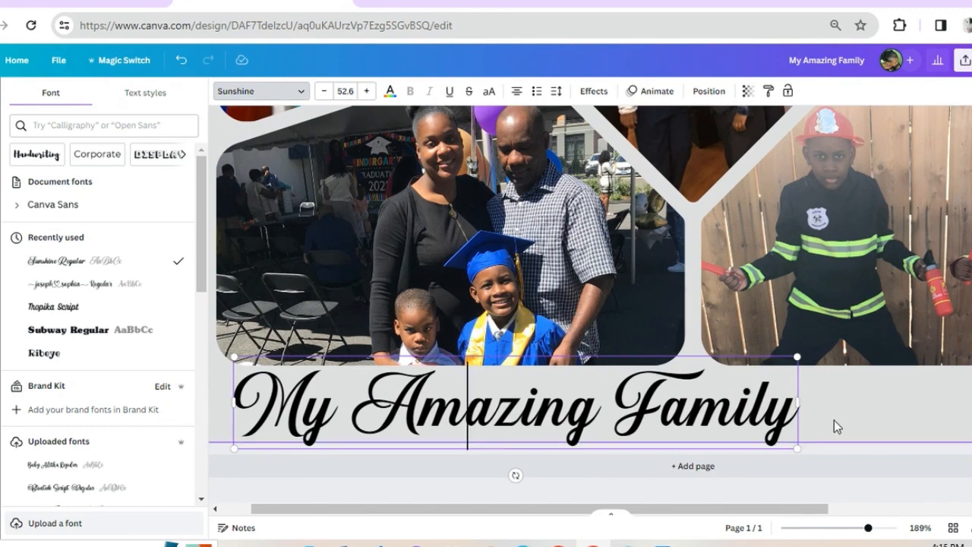
{"action": "left_click_drag", "start_coordinate": [798, 357], "coordinate": [676, 377]}
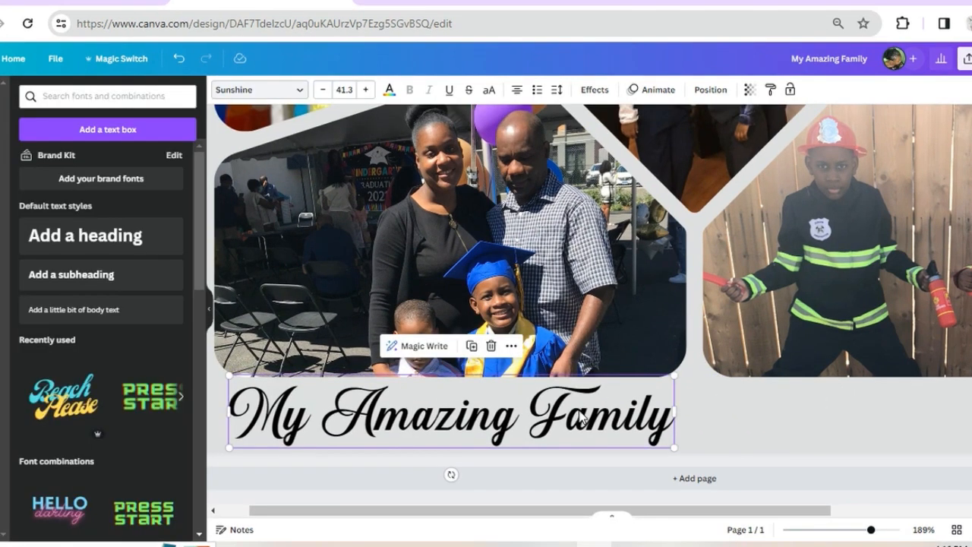
{"action": "left_click_drag", "start_coordinate": [568, 414], "coordinate": [581, 425]}
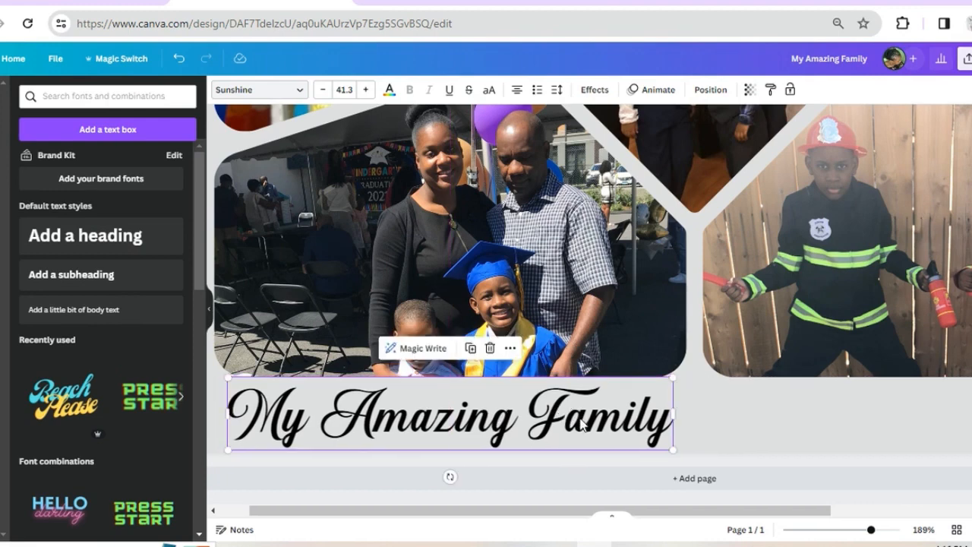
Reduce the heading to font size 39.8 and nudge it slightly up within the strip
{"action": "left_click", "coordinate": [775, 447]}
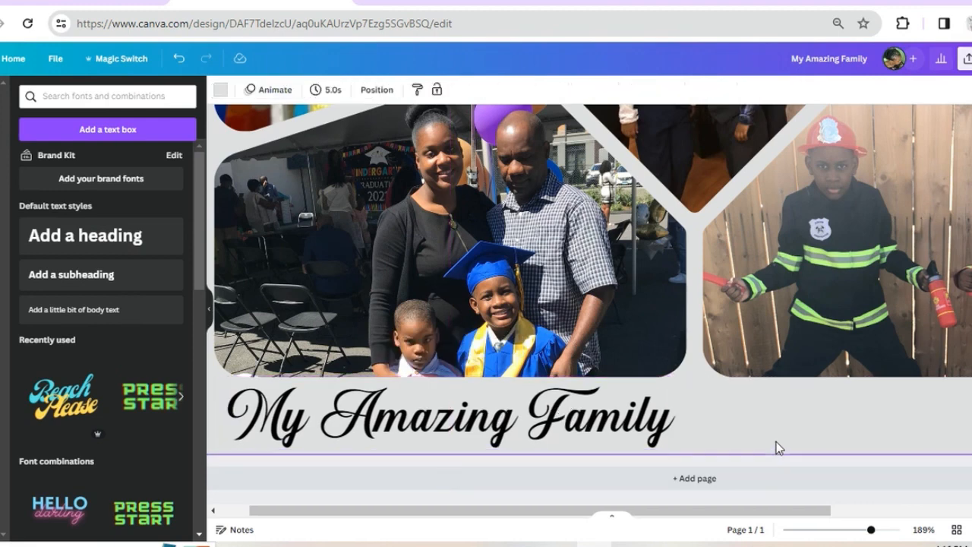
{"action": "left_click", "coordinate": [671, 387]}
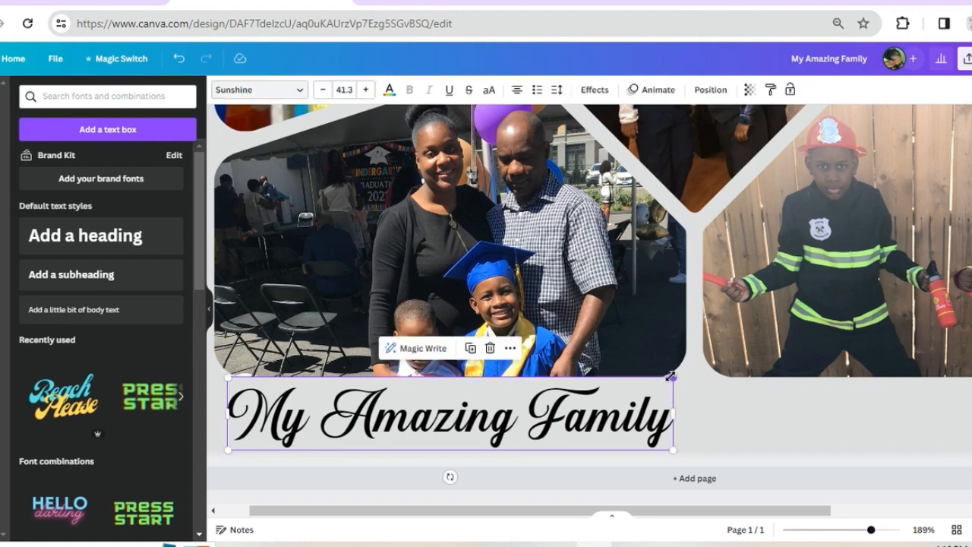
{"action": "left_click_drag", "start_coordinate": [668, 378], "coordinate": [655, 386]}
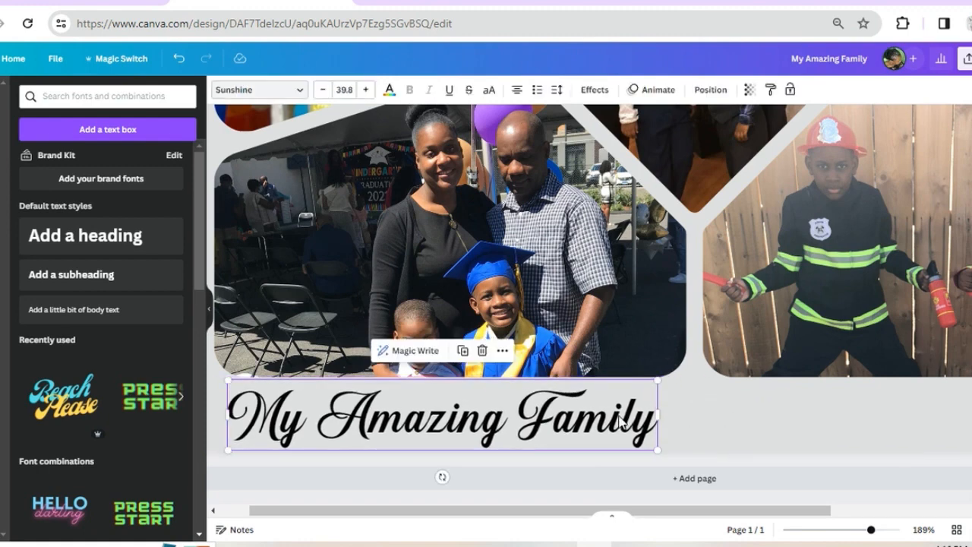
{"action": "left_click_drag", "start_coordinate": [619, 415], "coordinate": [621, 408]}
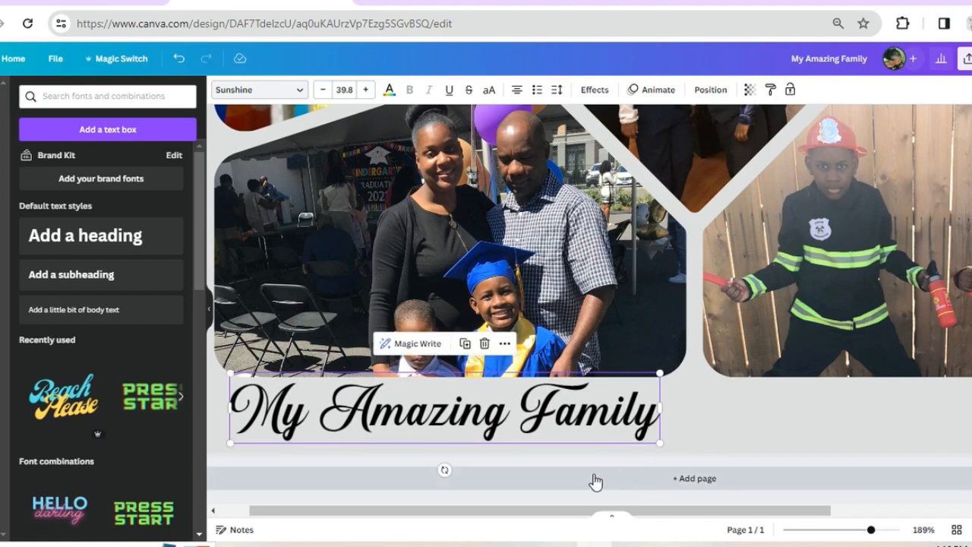
Apply the Outline text effect to the heading and set the outline colour to pink
{"action": "left_click", "coordinate": [527, 424]}
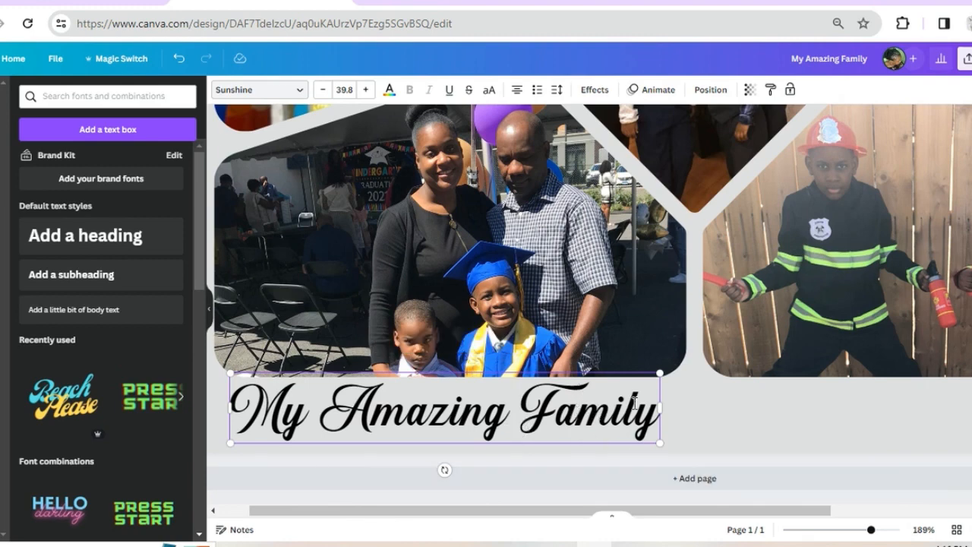
{"action": "left_click", "coordinate": [590, 91]}
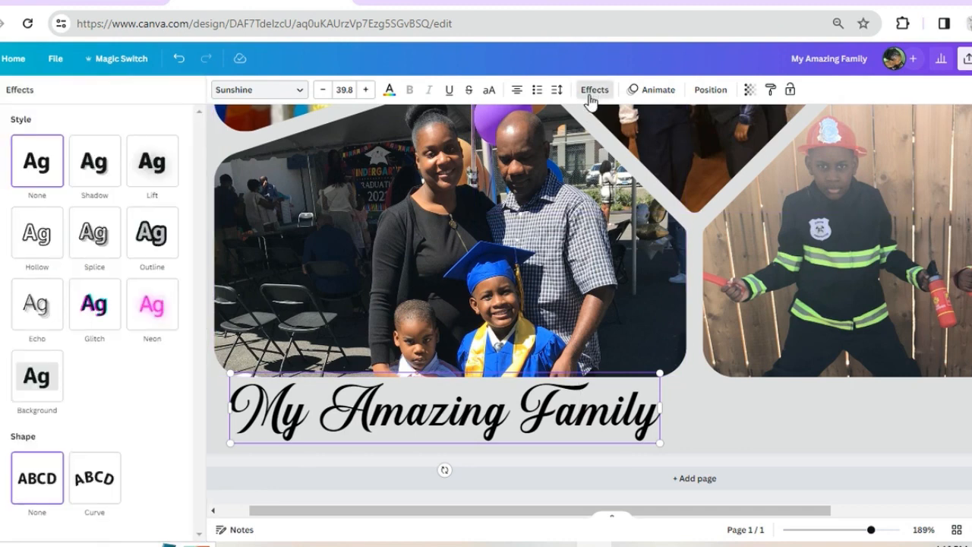
{"action": "left_click", "coordinate": [148, 247]}
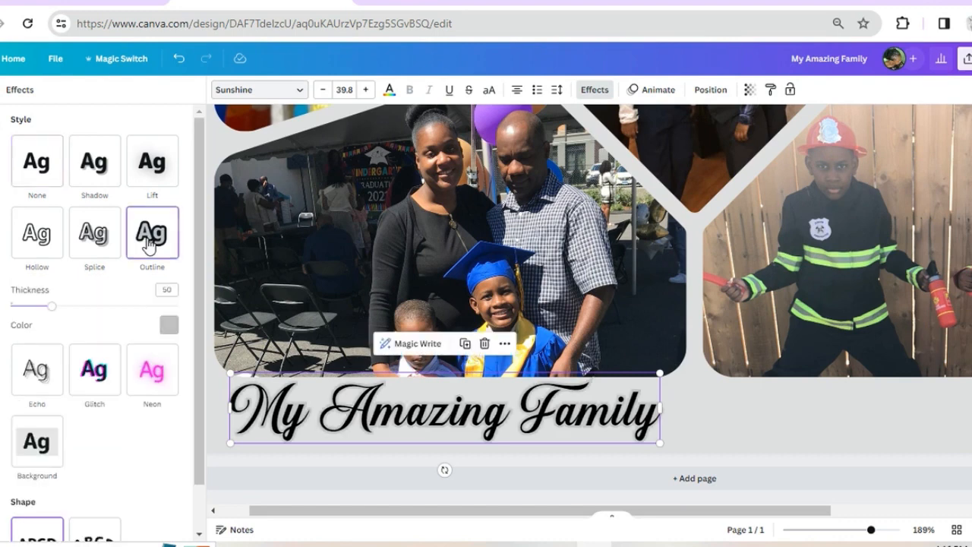
{"action": "left_click", "coordinate": [169, 325]}
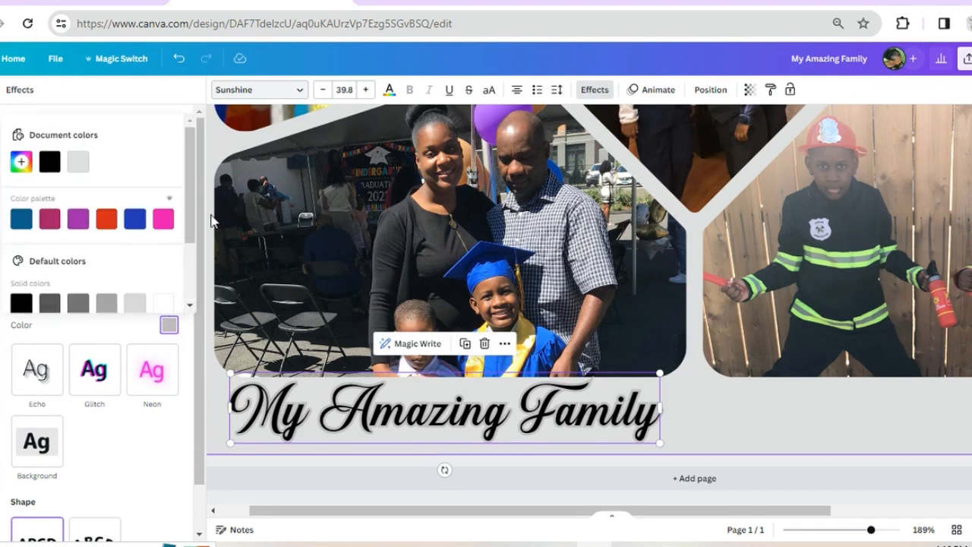
{"action": "left_click", "coordinate": [170, 224]}
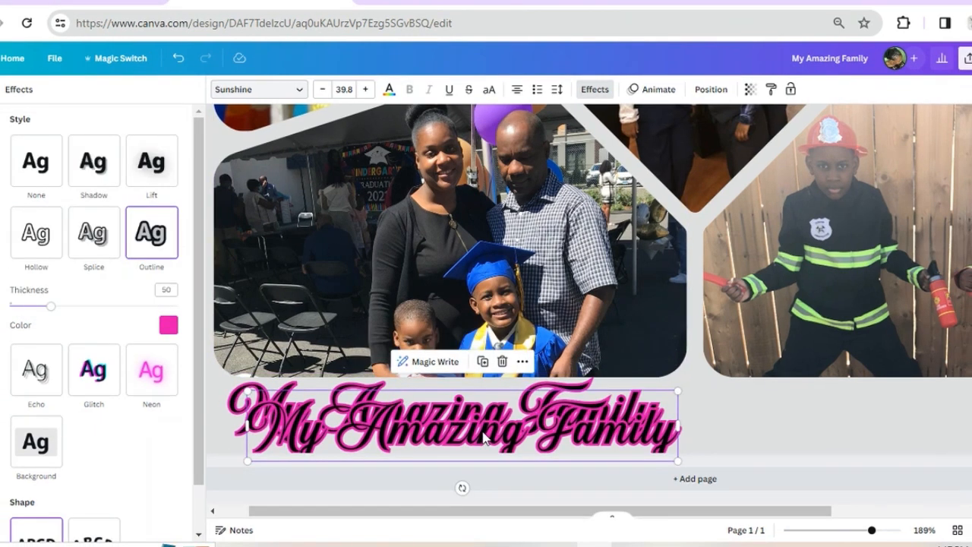
Place a duplicate of the outlined heading beneath the firefighter photo, level it with the original, and select both headings
{"action": "left_click_drag", "start_coordinate": [483, 434], "coordinate": [931, 411]}
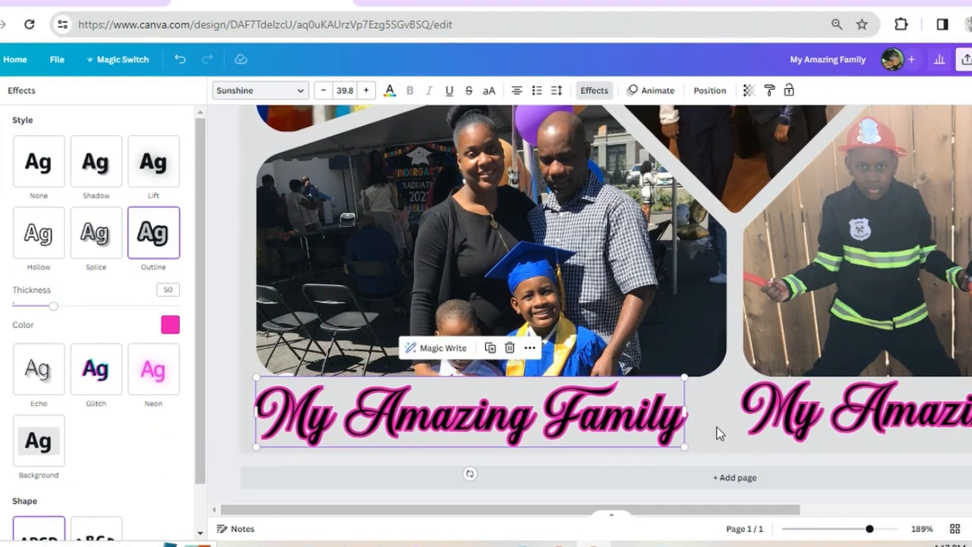
{"action": "left_click", "coordinate": [804, 410]}
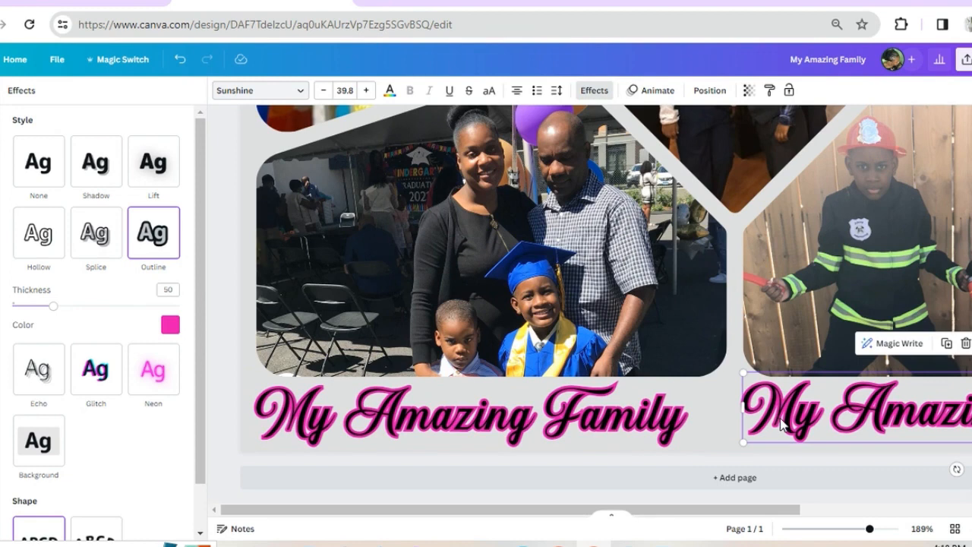
{"action": "left_click", "coordinate": [667, 430], "text": "shift"}
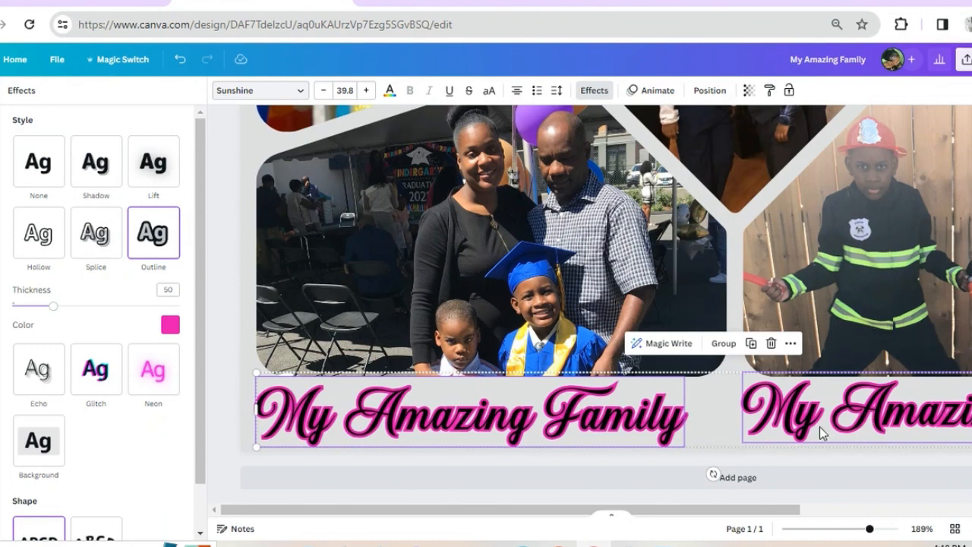
{"action": "key", "text": "Escape"}
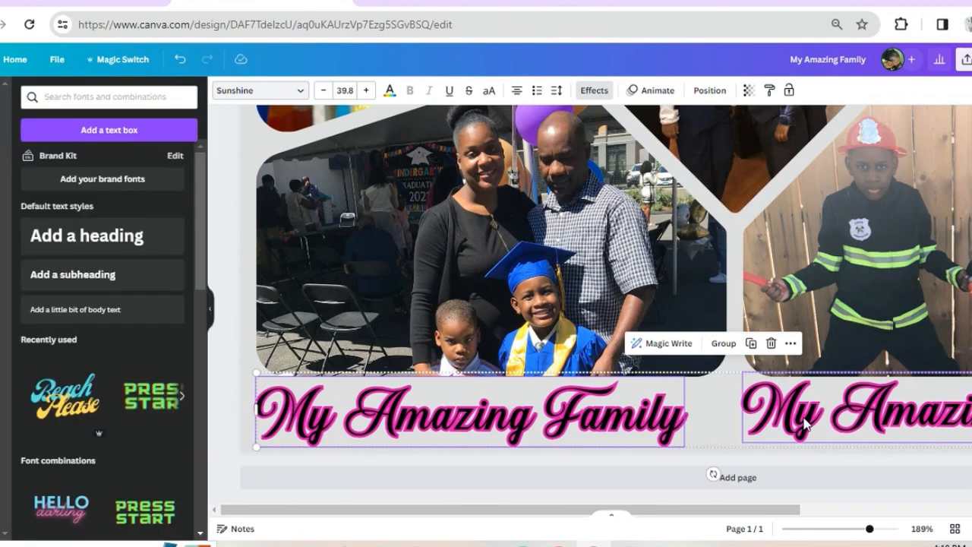
{"action": "left_click", "coordinate": [629, 460]}
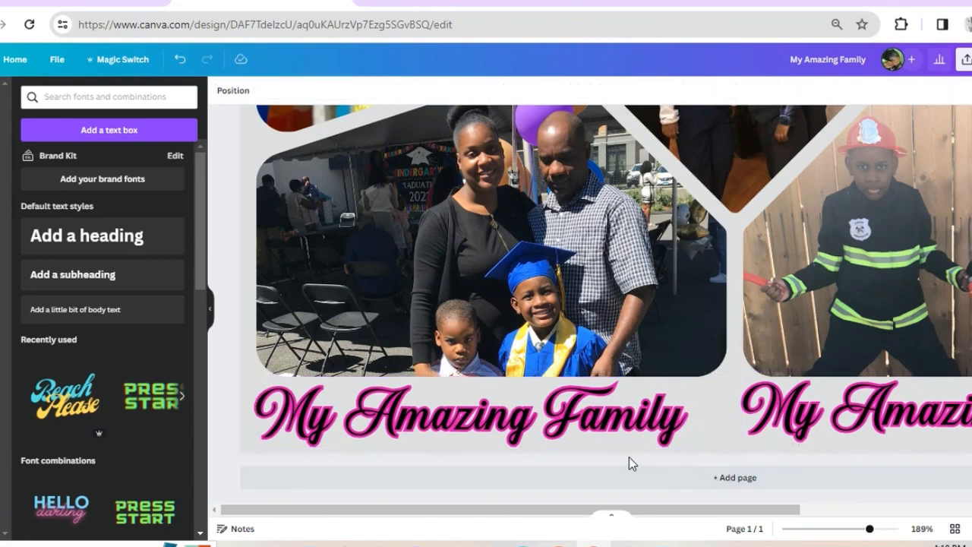
{"action": "left_click", "coordinate": [775, 425]}
{"action": "left_click_drag", "start_coordinate": [772, 423], "coordinate": [774, 426]}
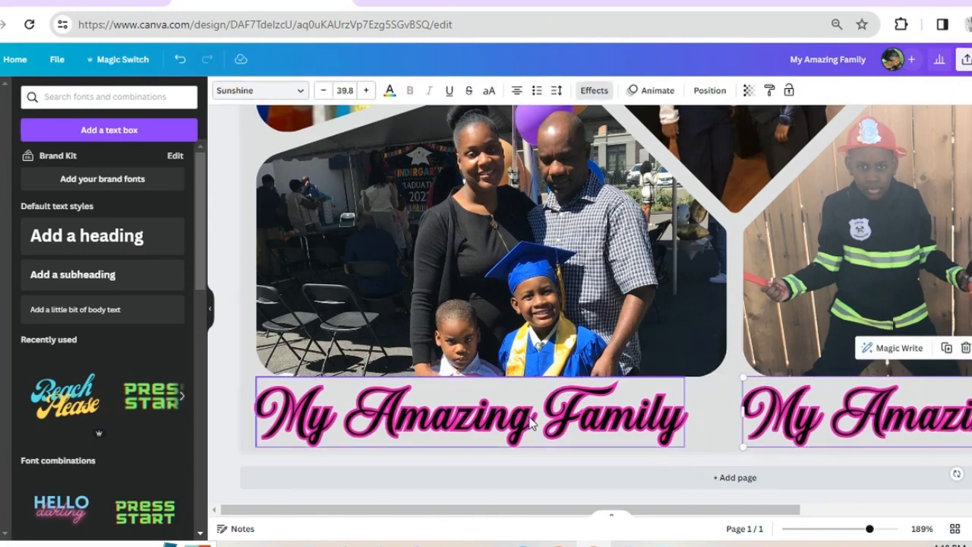
{"action": "left_click", "coordinate": [578, 417], "text": "shift"}
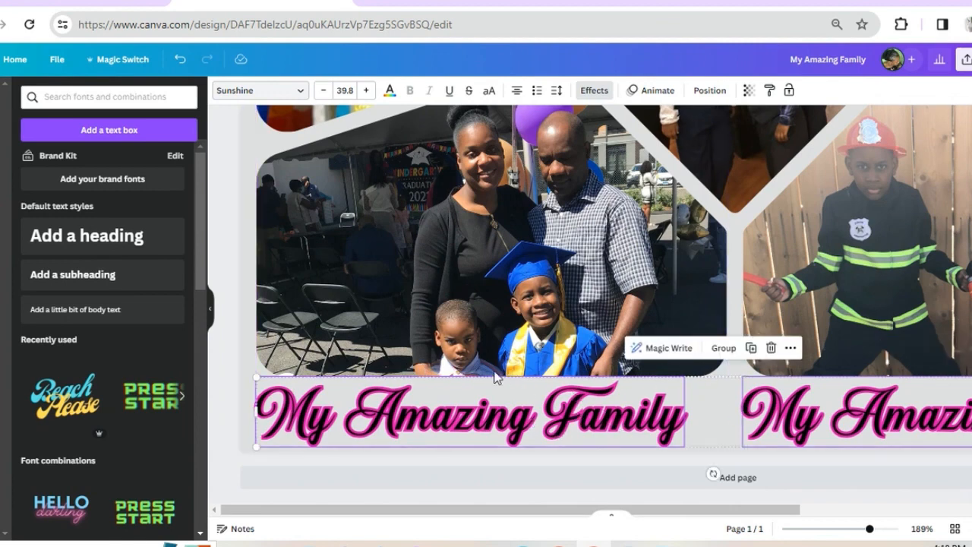
Search the elements library for "heart"
{"action": "left_click", "coordinate": [47, 96]}
{"action": "type", "text": "heart"}
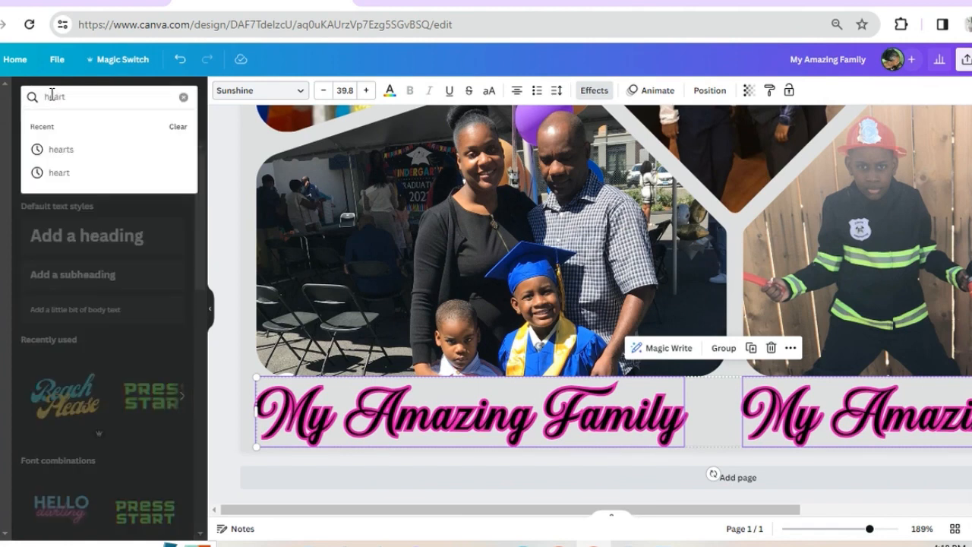
{"action": "key", "text": "Return"}
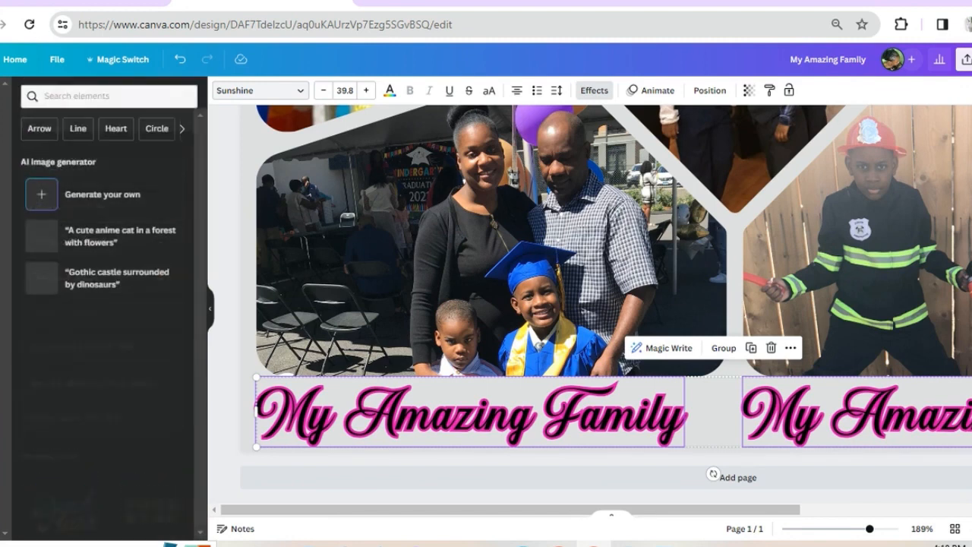
{"action": "left_click", "coordinate": [68, 98]}
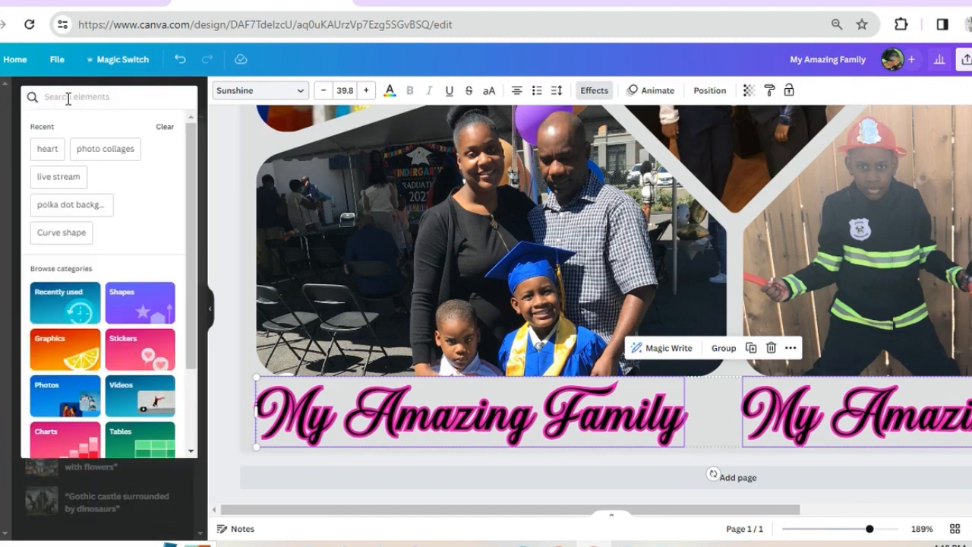
{"action": "type", "text": "heart"}
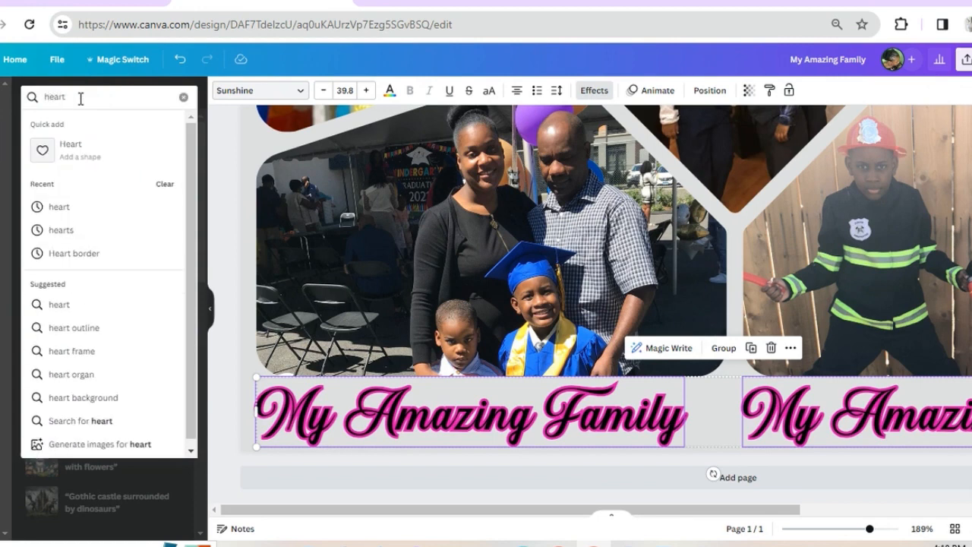
{"action": "key", "text": "Return"}
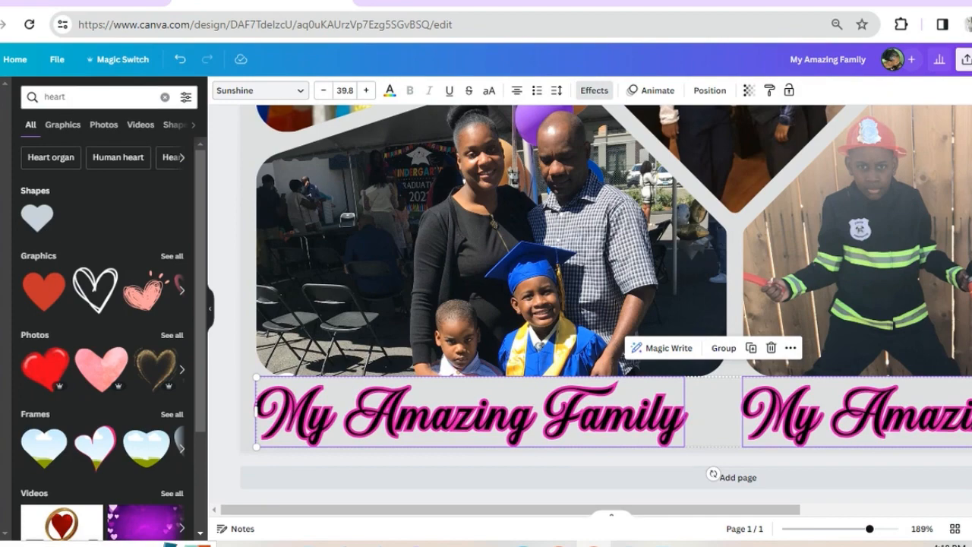
Add the solid red heart graphic, shrink it to the height of the text, and place it between the two headings
{"action": "left_click", "coordinate": [44, 290]}
{"action": "scroll", "coordinate": [838, 309], "scroll_direction": "up", "scroll_amount": 5}
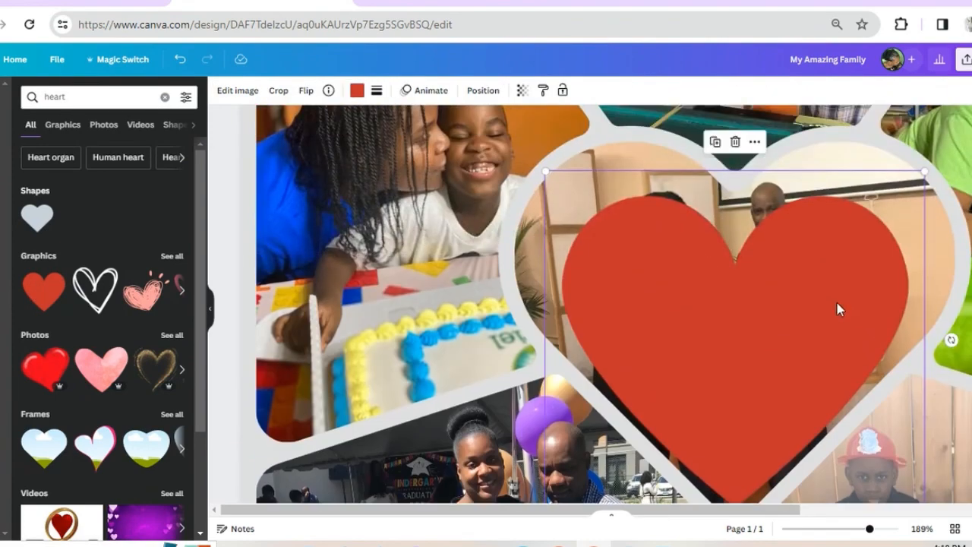
{"action": "scroll", "coordinate": [837, 384], "scroll_direction": "down", "scroll_amount": 2}
{"action": "left_click_drag", "start_coordinate": [926, 174], "coordinate": [621, 442]}
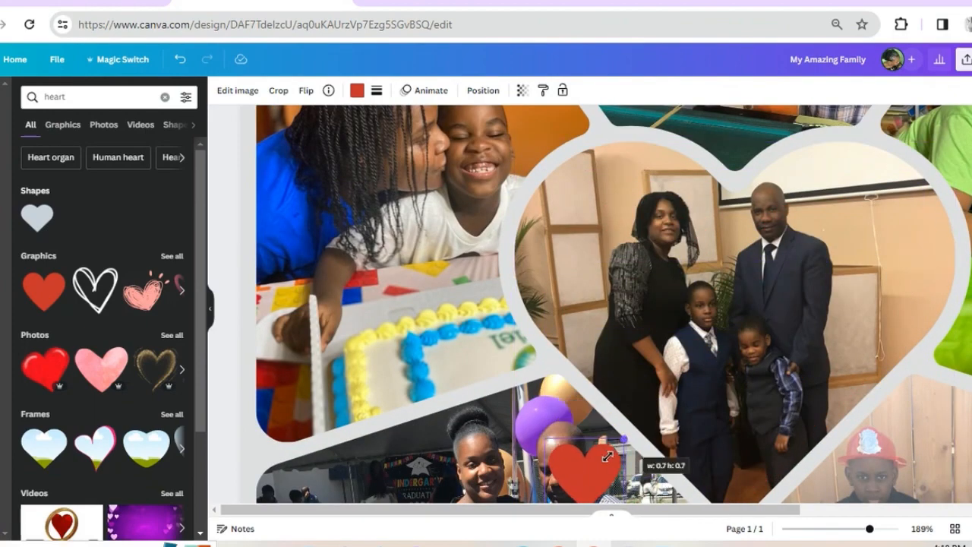
{"action": "left_click_drag", "start_coordinate": [621, 442], "coordinate": [597, 462]}
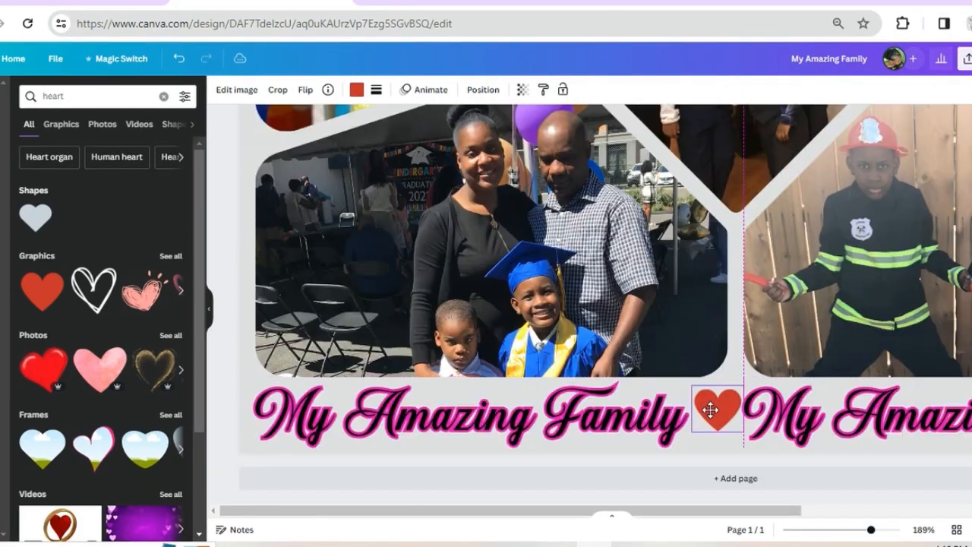
{"action": "left_click_drag", "start_coordinate": [709, 408], "coordinate": [707, 415]}
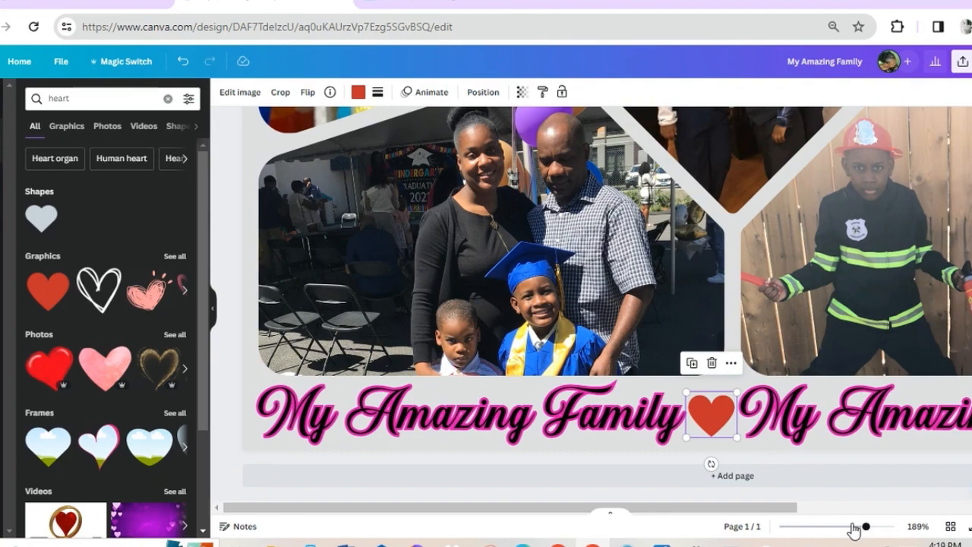
Shift the second heading outward beneath the firefighter photo and centre the red heart in the gap between both headings
{"action": "left_click", "coordinate": [854, 527]}
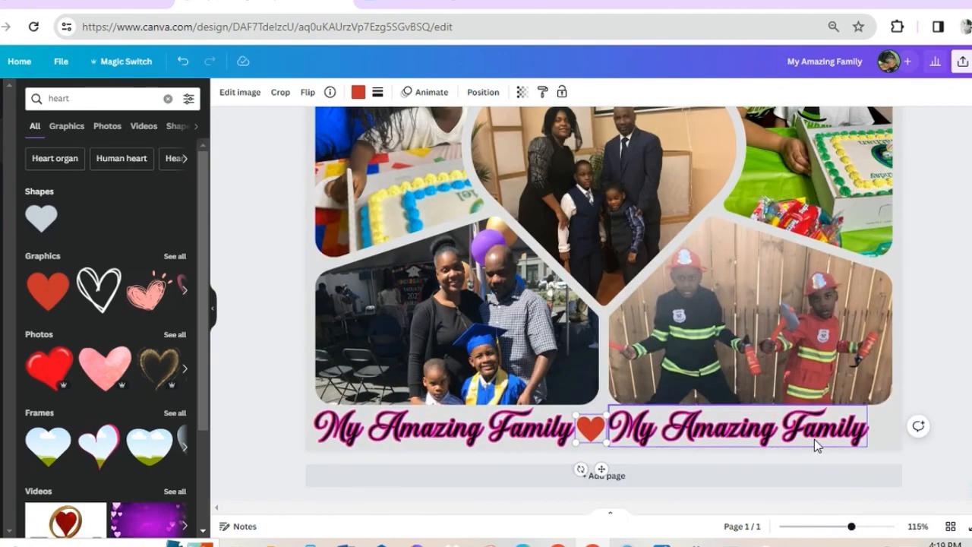
{"action": "left_click_drag", "start_coordinate": [814, 439], "coordinate": [826, 439]}
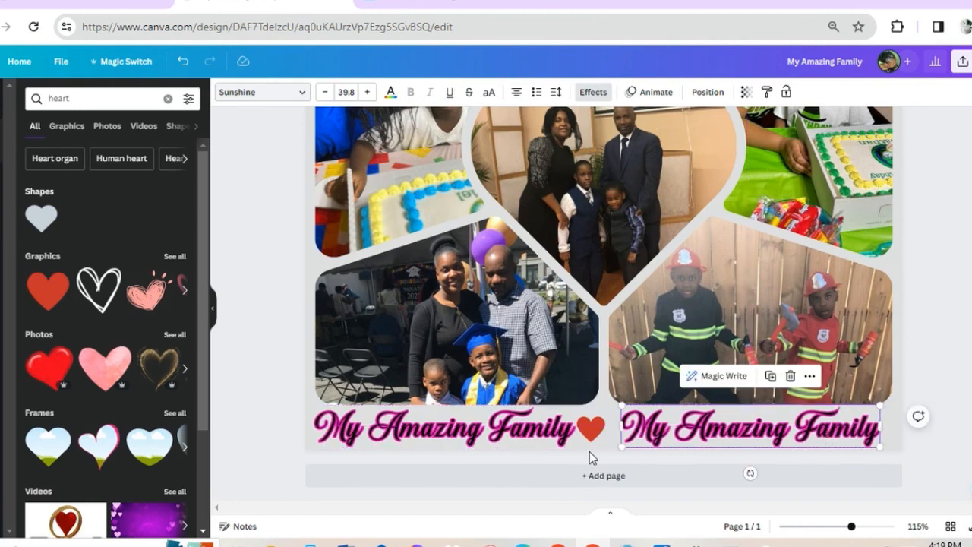
{"action": "left_click", "coordinate": [307, 447]}
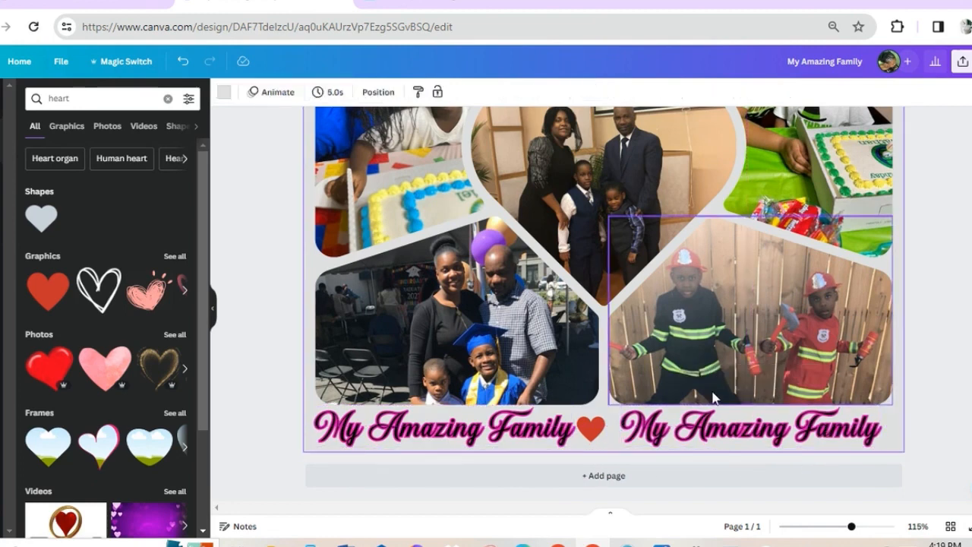
{"action": "scroll", "coordinate": [712, 397], "scroll_direction": "up", "scroll_amount": 3}
{"action": "scroll", "coordinate": [684, 403], "scroll_direction": "down", "scroll_amount": 3}
{"action": "left_click", "coordinate": [591, 429]}
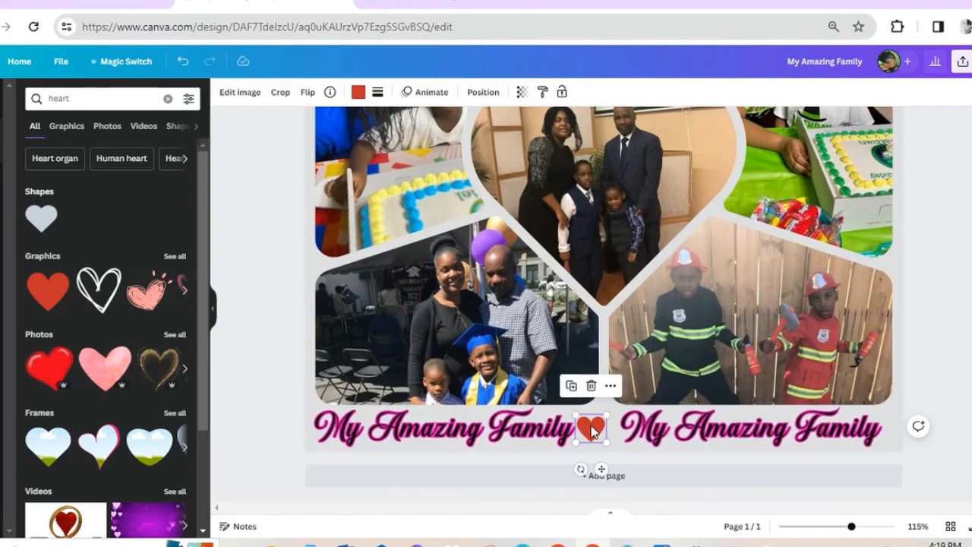
{"action": "left_click_drag", "start_coordinate": [594, 429], "coordinate": [596, 431]}
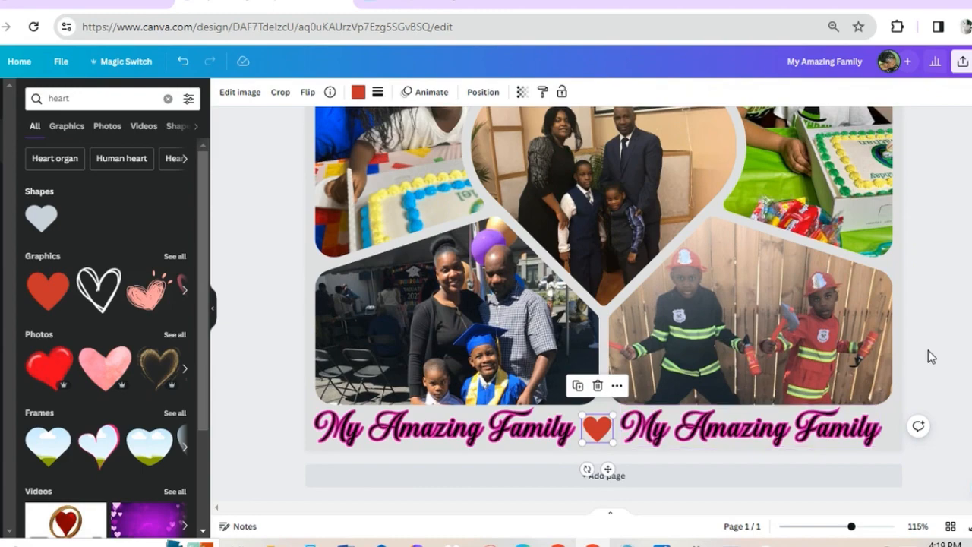
Review the whole collage, checking the photo frames and the spacing of the heading row
{"action": "scroll", "coordinate": [928, 350], "scroll_direction": "up", "scroll_amount": 2}
{"action": "scroll", "coordinate": [928, 350], "scroll_direction": "up", "scroll_amount": 1}
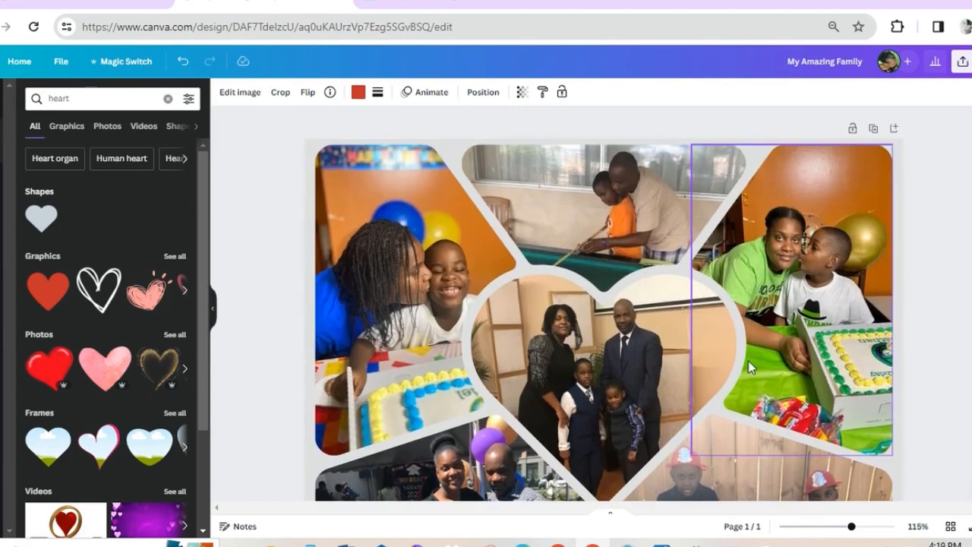
{"action": "scroll", "coordinate": [726, 361], "scroll_direction": "down", "scroll_amount": 3}
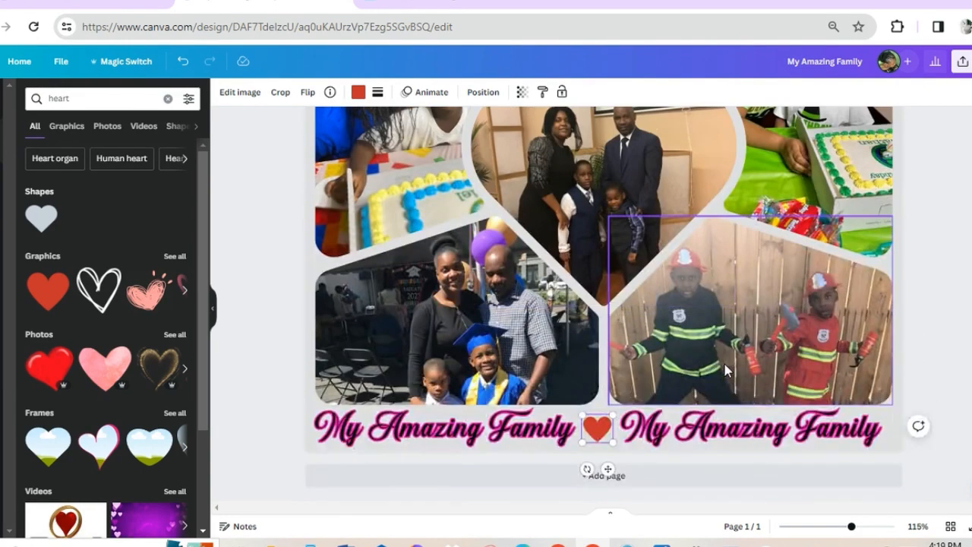
{"action": "scroll", "coordinate": [724, 364], "scroll_direction": "up", "scroll_amount": 3}
{"action": "scroll", "coordinate": [725, 364], "scroll_direction": "down", "scroll_amount": 3}
{"action": "scroll", "coordinate": [725, 364], "scroll_direction": "up", "scroll_amount": 3}
{"action": "scroll", "coordinate": [725, 370], "scroll_direction": "down", "scroll_amount": 3}
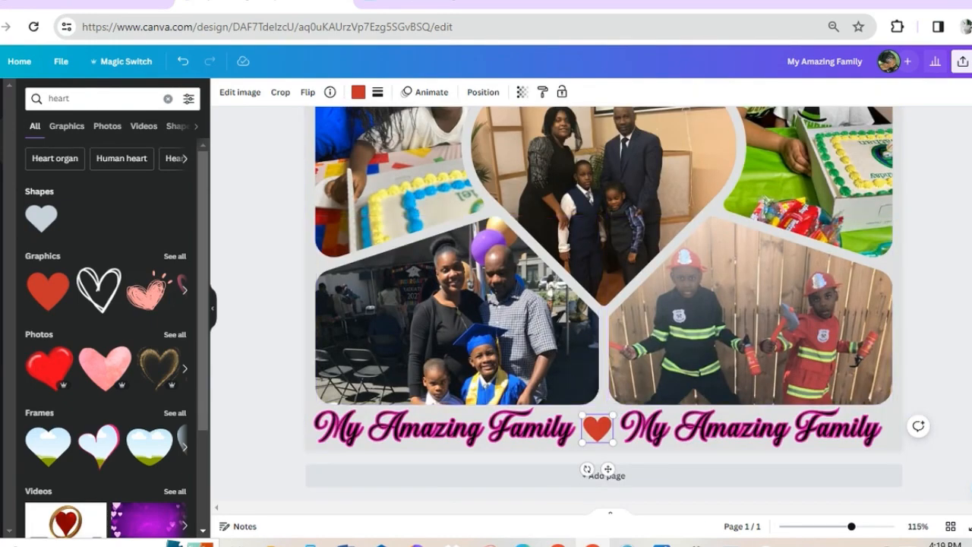
Download the finished collage as a PNG at 2,000 × 1,707 px
{"action": "left_click", "coordinate": [962, 61]}
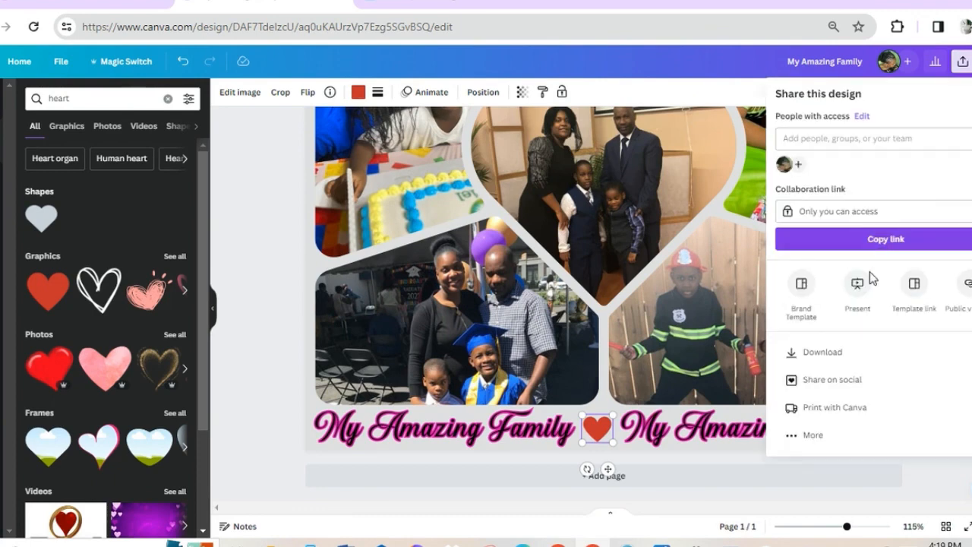
{"action": "left_click", "coordinate": [842, 359]}
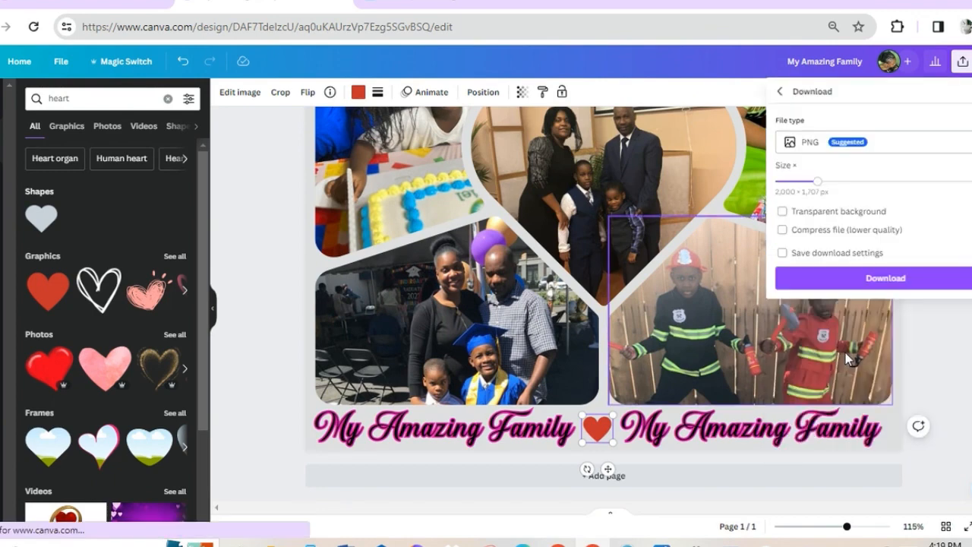
{"action": "left_click", "coordinate": [871, 279]}
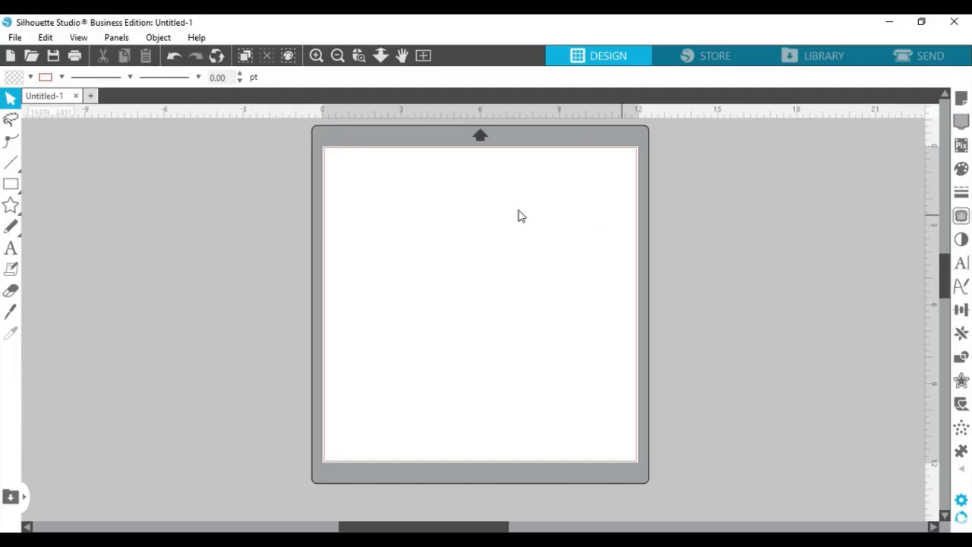
In Silhouette Studio, merge the My Amazing Family PNG from the Downloads folder into the blank document
{"action": "left_click", "coordinate": [15, 39]}
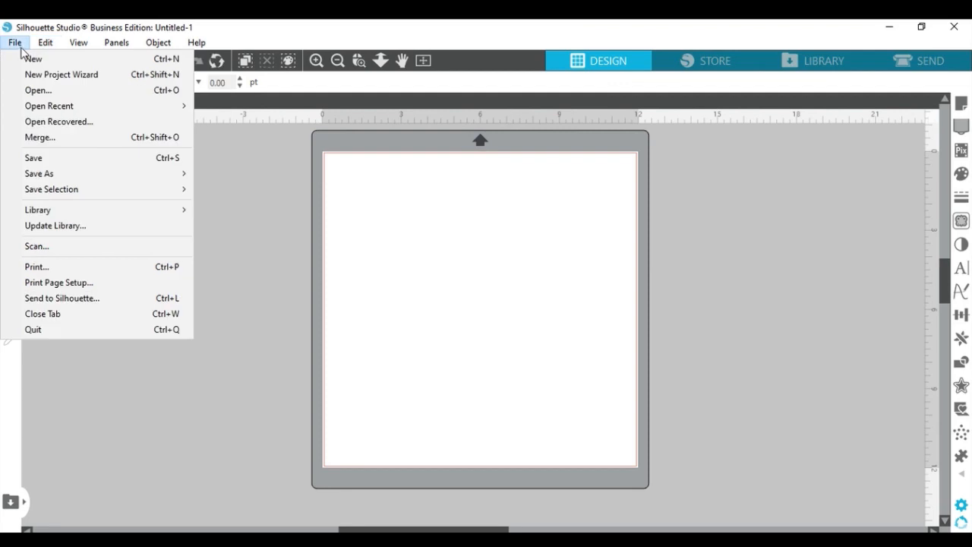
{"action": "left_click", "coordinate": [39, 136]}
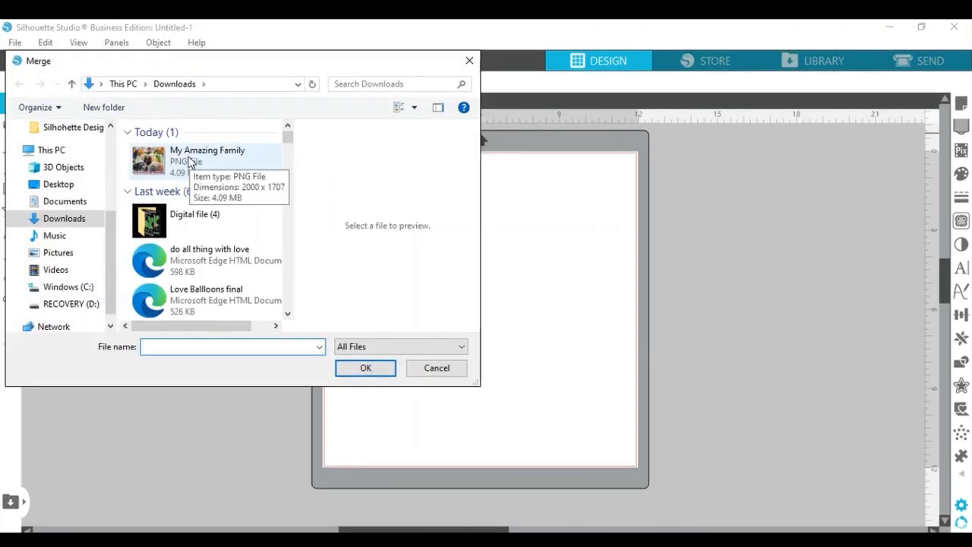
{"action": "left_click", "coordinate": [189, 160]}
{"action": "double_click", "coordinate": [190, 159]}
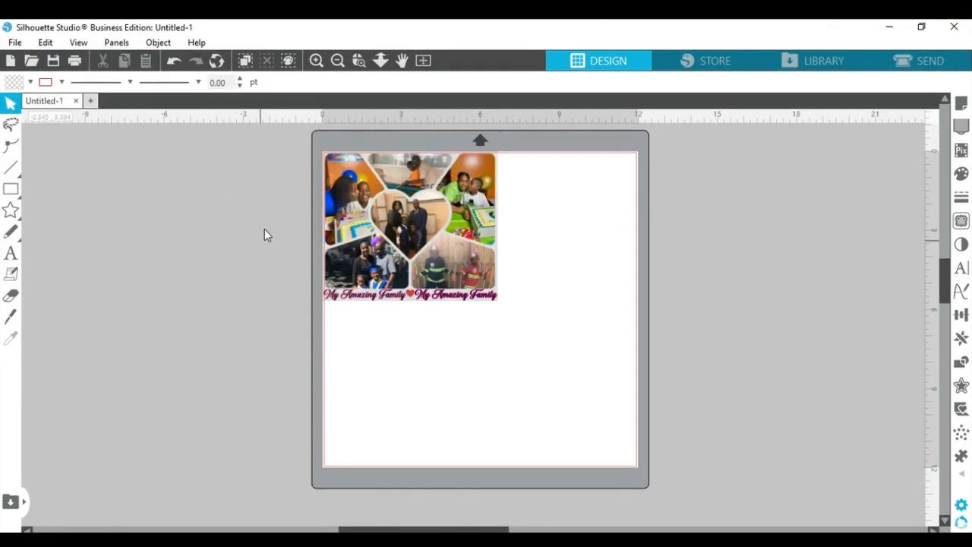
Set the merged collage's height to 8 in with proportions locked, and move it to the middle of the page
{"action": "left_click_drag", "start_coordinate": [430, 223], "coordinate": [435, 242]}
{"action": "left_click", "coordinate": [435, 241]}
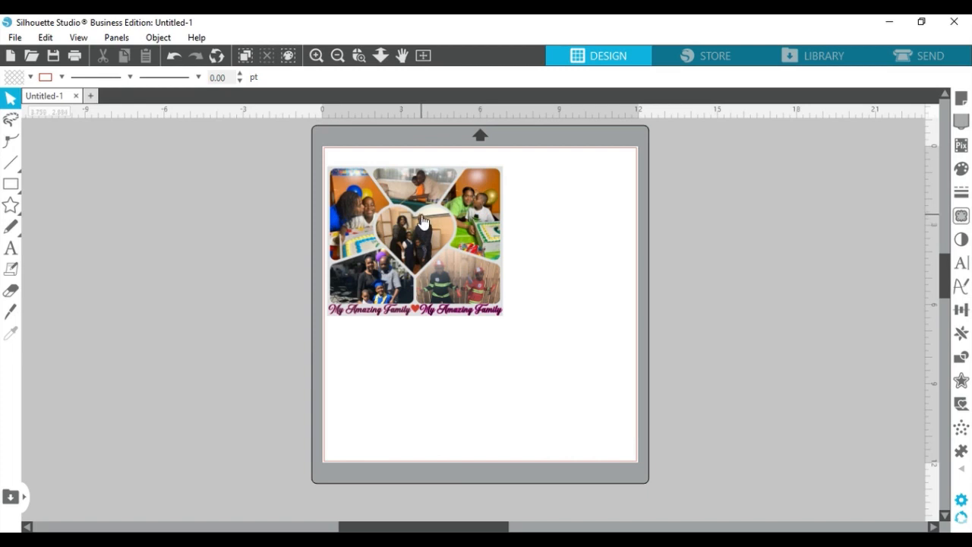
{"action": "left_click", "coordinate": [422, 219]}
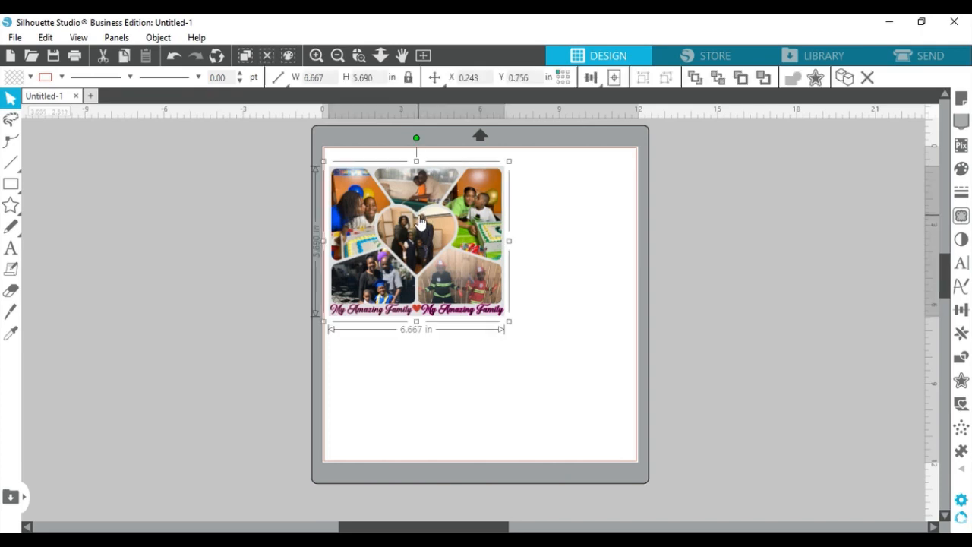
{"action": "left_click", "coordinate": [375, 78]}
{"action": "key", "text": "BackSpace"}
{"action": "key", "text": "BackSpace"}
{"action": "key", "text": "BackSpace"}
{"action": "key", "text": "BackSpace"}
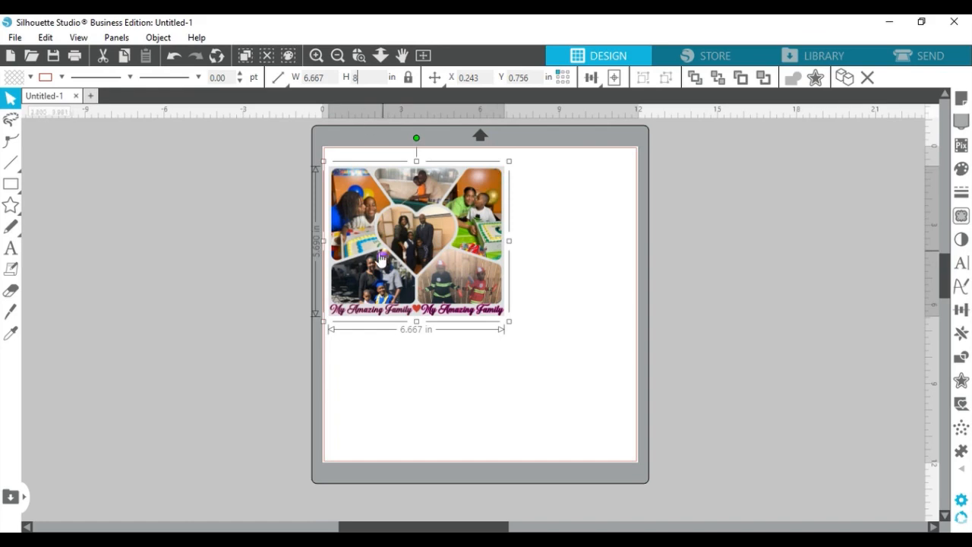
{"action": "key", "text": "Return"}
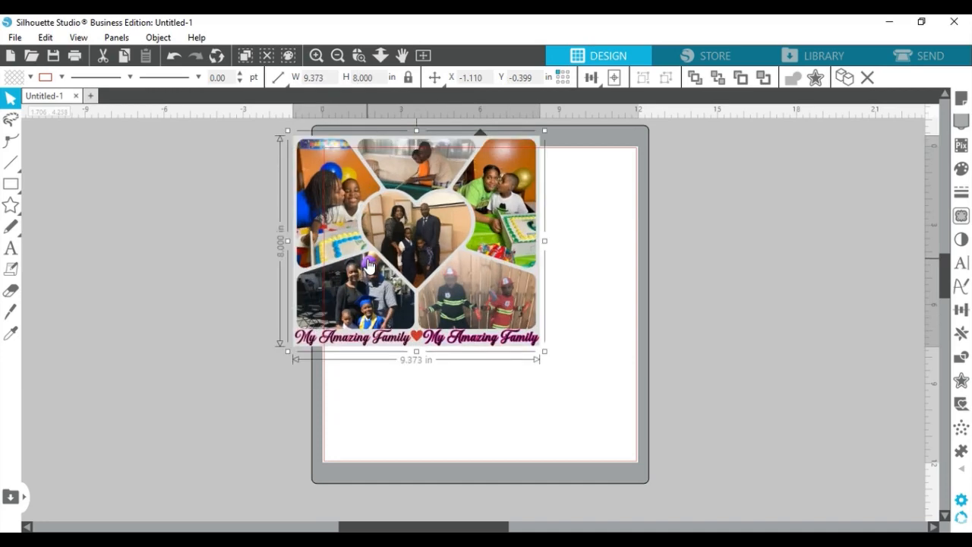
{"action": "left_click_drag", "start_coordinate": [415, 234], "coordinate": [477, 277]}
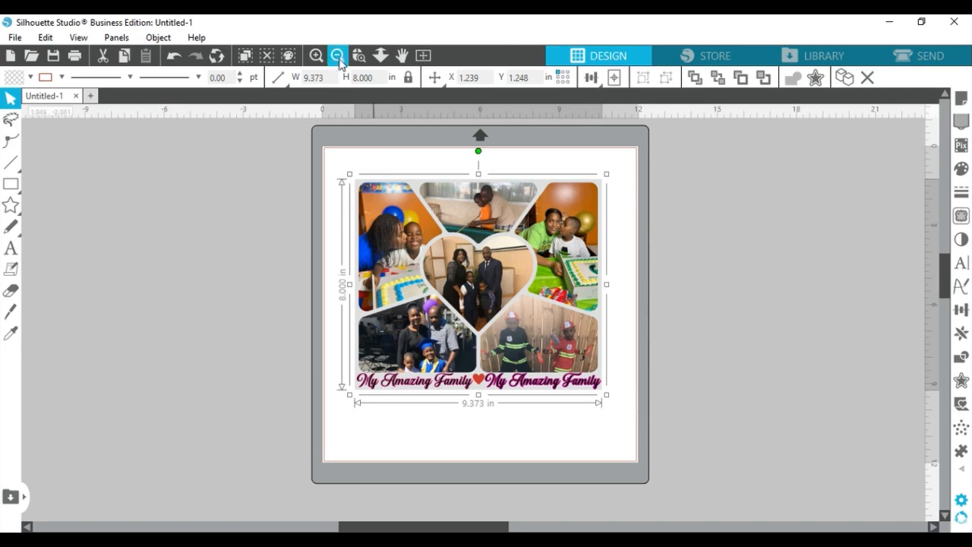
Examine the enlarged collage from its upper photos down to the headings for print quality
{"action": "left_click", "coordinate": [316, 55]}
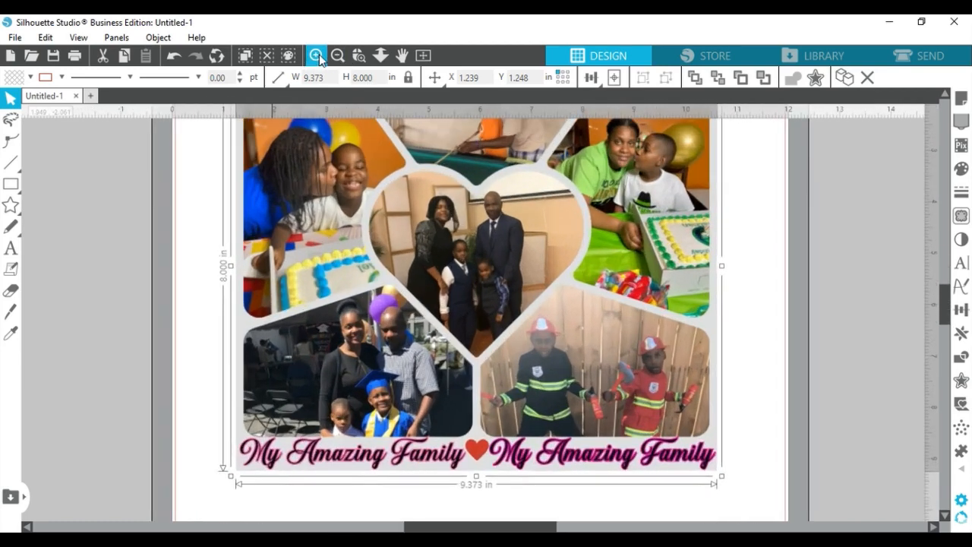
{"action": "scroll", "coordinate": [538, 372], "scroll_direction": "up", "scroll_amount": 1}
{"action": "scroll", "coordinate": [537, 372], "scroll_direction": "up", "scroll_amount": 2}
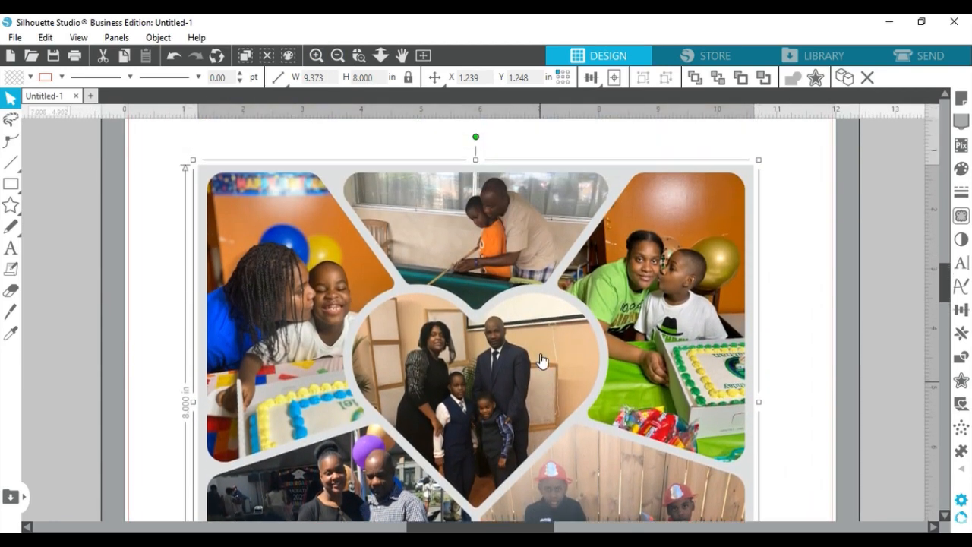
{"action": "scroll", "coordinate": [538, 365], "scroll_direction": "down", "scroll_amount": 2}
{"action": "scroll", "coordinate": [537, 359], "scroll_direction": "down", "scroll_amount": 3}
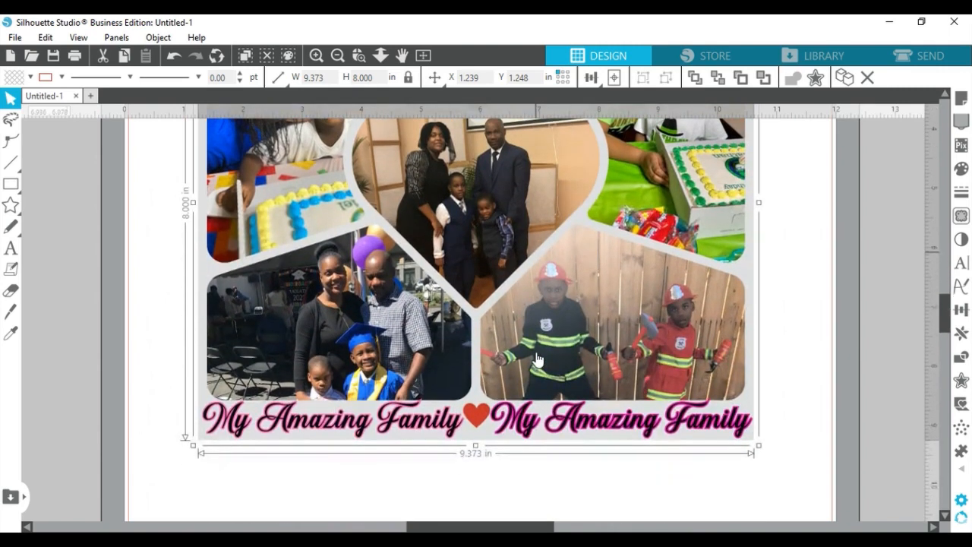
{"action": "scroll", "coordinate": [537, 361], "scroll_direction": "up", "scroll_amount": 1}
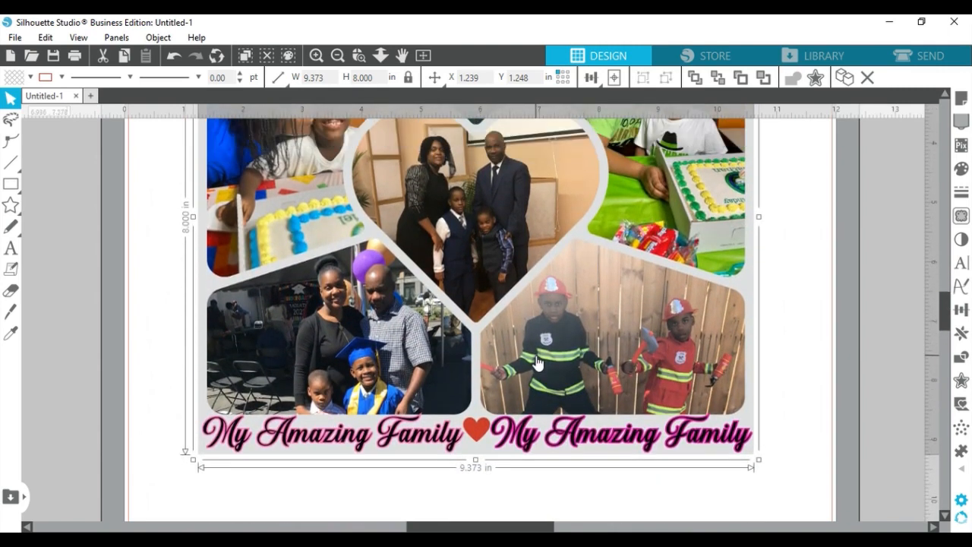
{"action": "scroll", "coordinate": [538, 363], "scroll_direction": "up", "scroll_amount": 2}
{"action": "scroll", "coordinate": [536, 366], "scroll_direction": "up", "scroll_amount": 3}
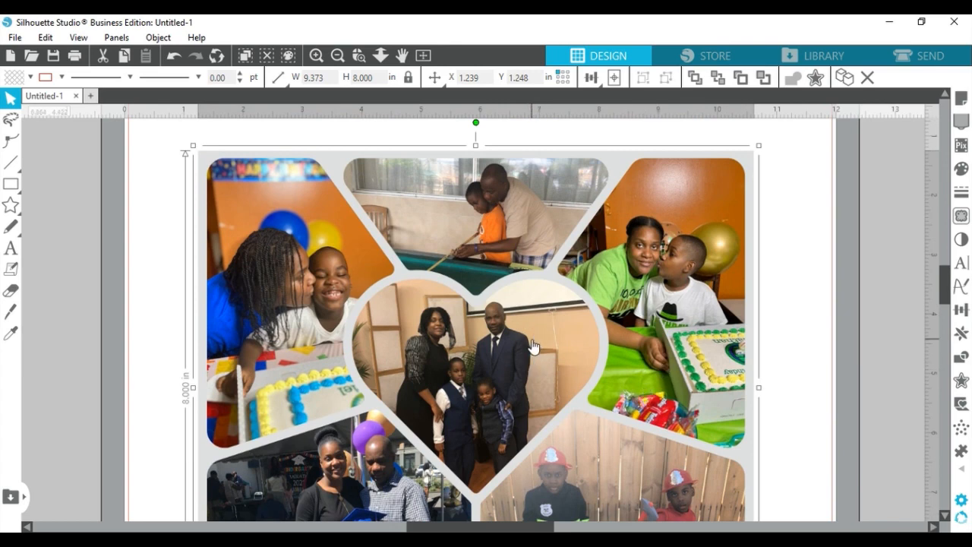
Set the media size to Letter (8.5 × 11 in) in landscape orientation, and position the collage inside the page borders
{"action": "left_click_drag", "start_coordinate": [533, 346], "coordinate": [539, 334]}
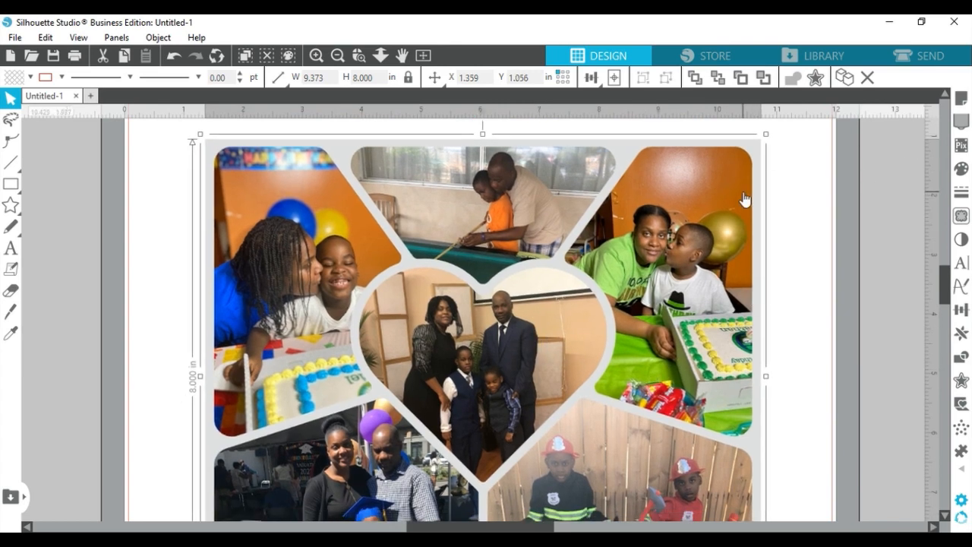
{"action": "left_click", "coordinate": [956, 100]}
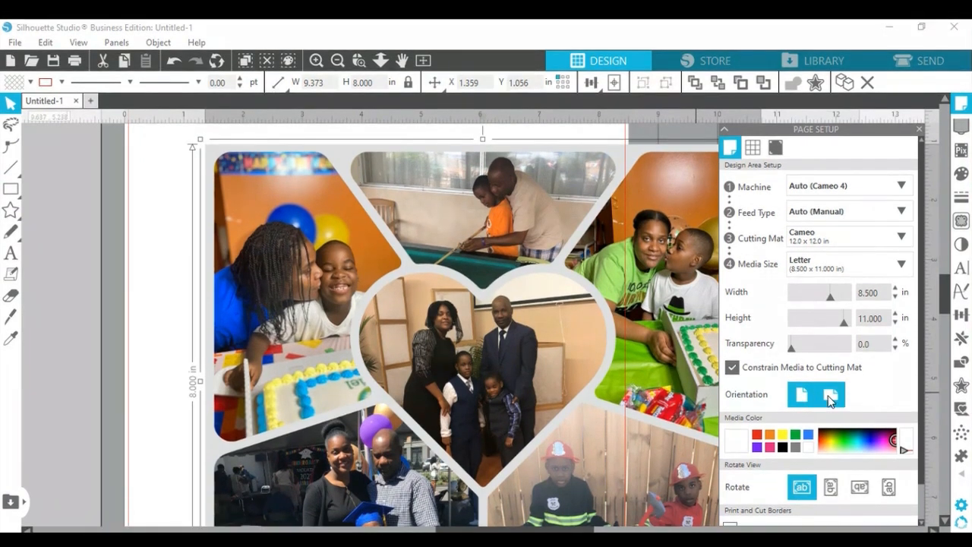
{"action": "left_click", "coordinate": [830, 392]}
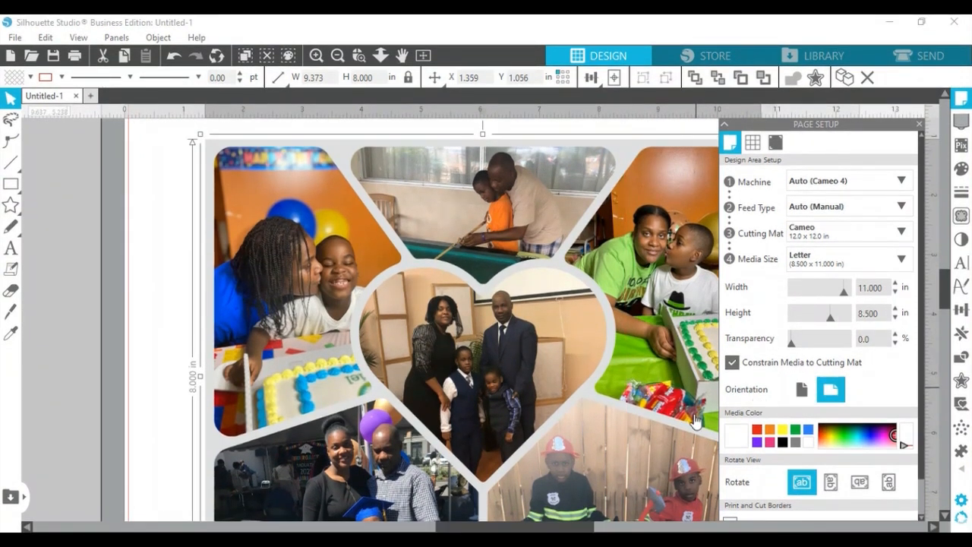
{"action": "left_click", "coordinate": [337, 57]}
{"action": "left_click", "coordinate": [336, 57]}
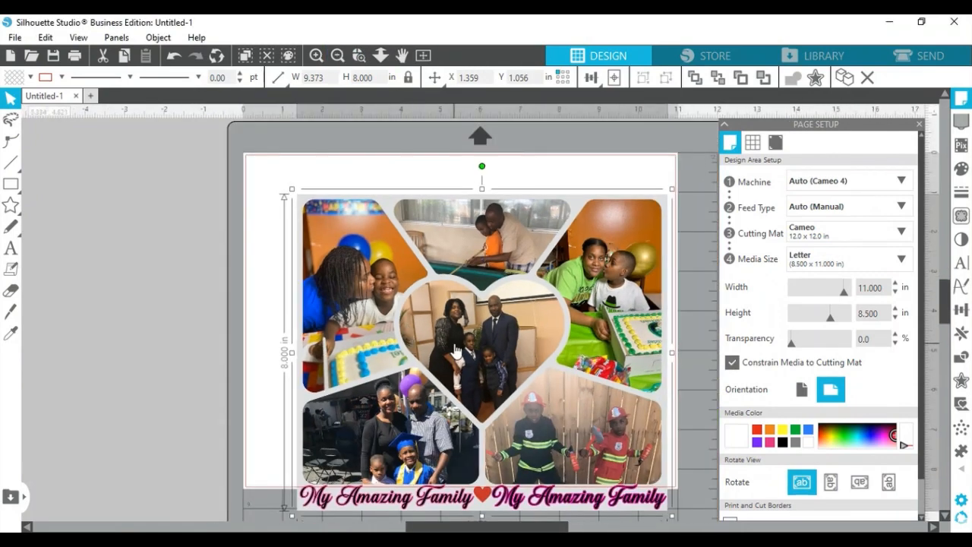
{"action": "left_click_drag", "start_coordinate": [454, 353], "coordinate": [438, 316]}
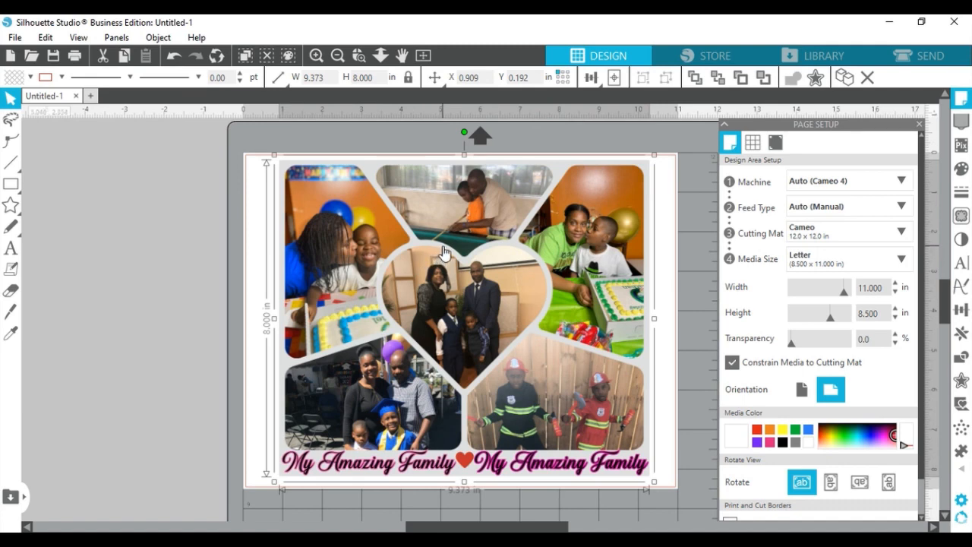
Open the print preview of the collage and check the whole landscape page down to the headings
{"action": "left_click", "coordinate": [20, 40]}
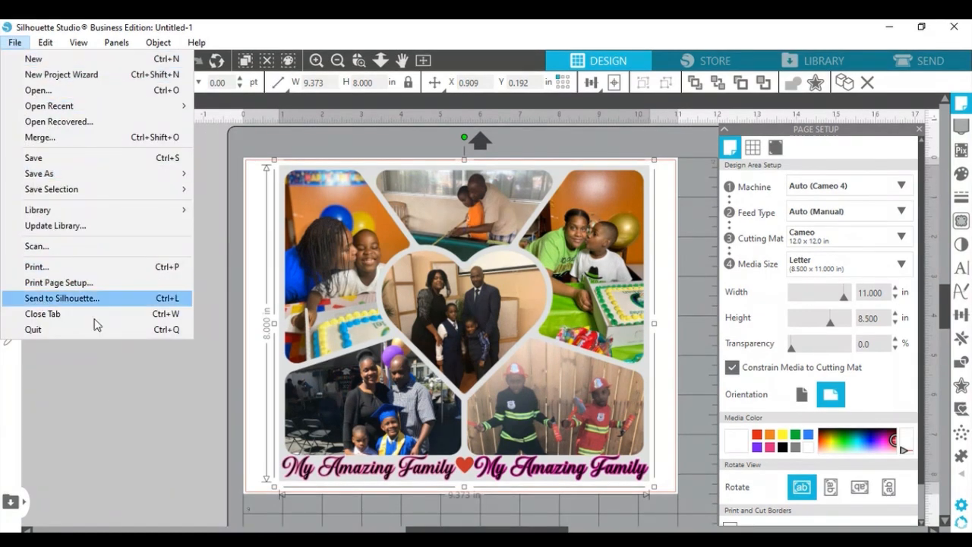
{"action": "left_click", "coordinate": [79, 267]}
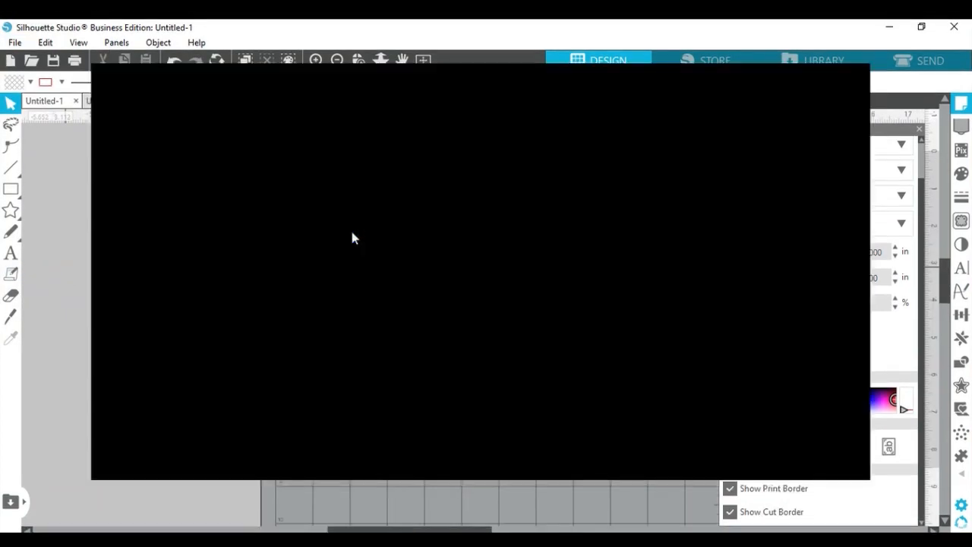
{"action": "scroll", "coordinate": [688, 210], "scroll_direction": "down", "scroll_amount": 3}
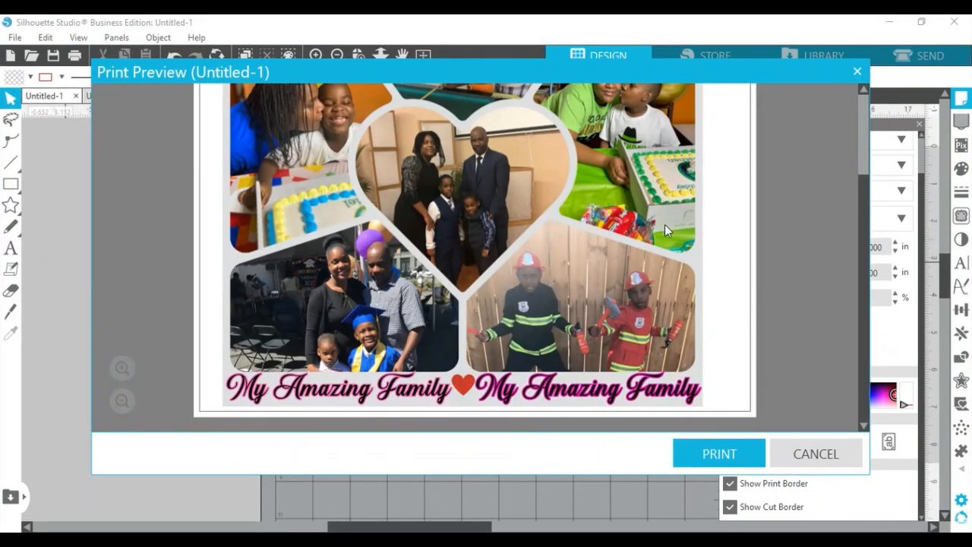
{"action": "scroll", "coordinate": [664, 225], "scroll_direction": "up", "scroll_amount": 3}
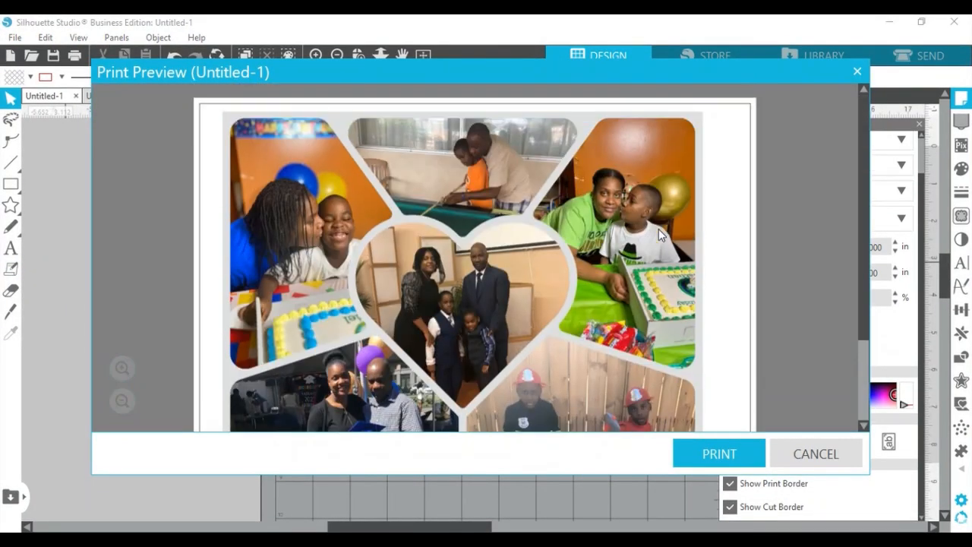
Print the current page on ET-2800 Series(Network) using the custom "Sub test 1" preset, with Print Preview and Mirror Image on
{"action": "left_click", "coordinate": [718, 454]}
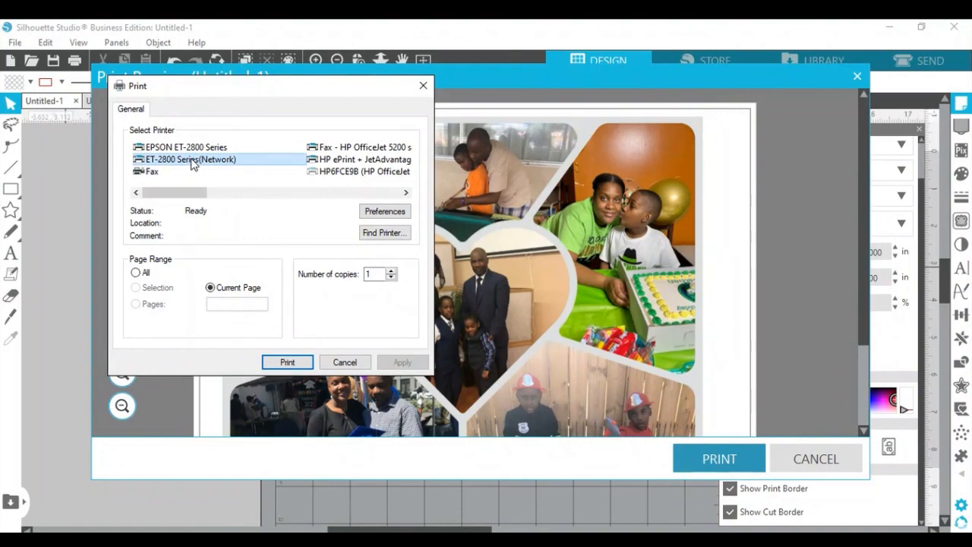
{"action": "left_click", "coordinate": [384, 207]}
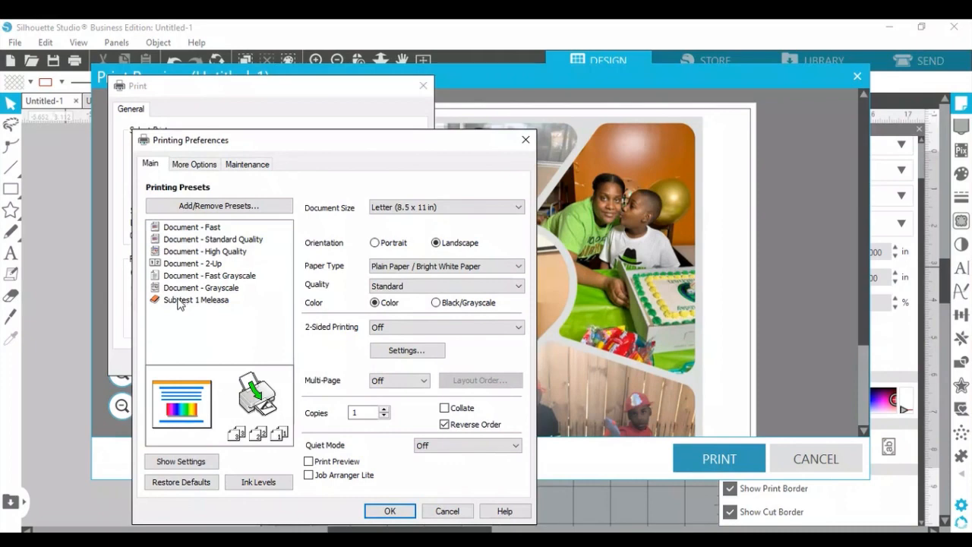
{"action": "left_click", "coordinate": [177, 295]}
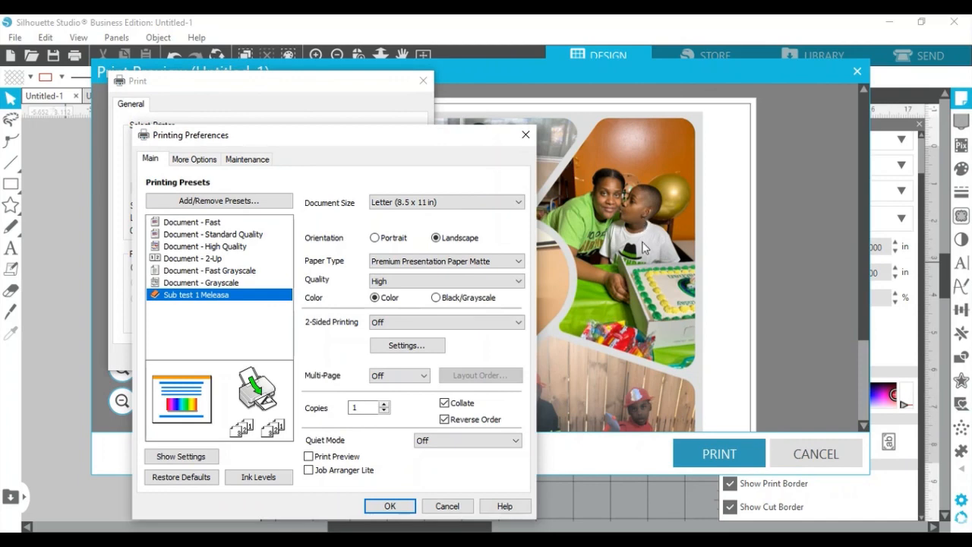
{"action": "left_click", "coordinate": [308, 457]}
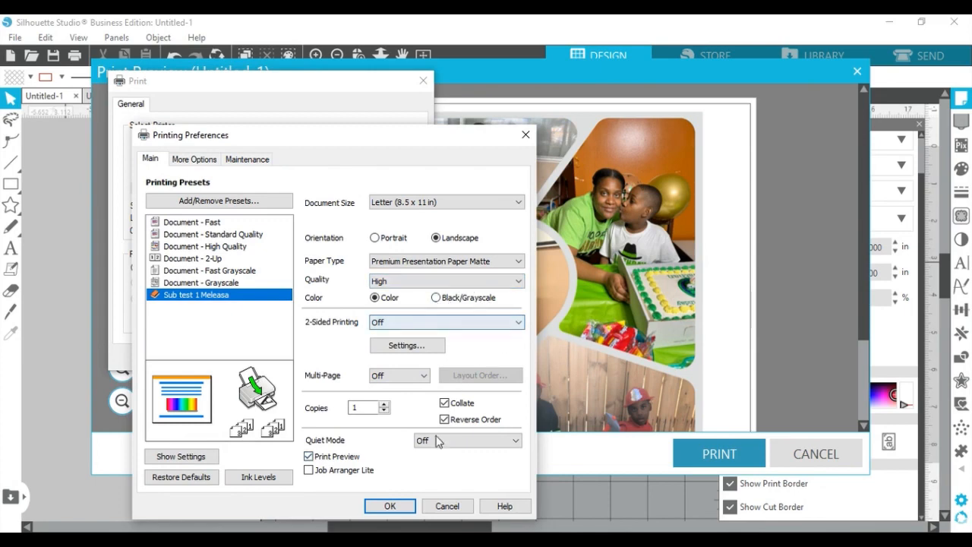
{"action": "left_click", "coordinate": [190, 160]}
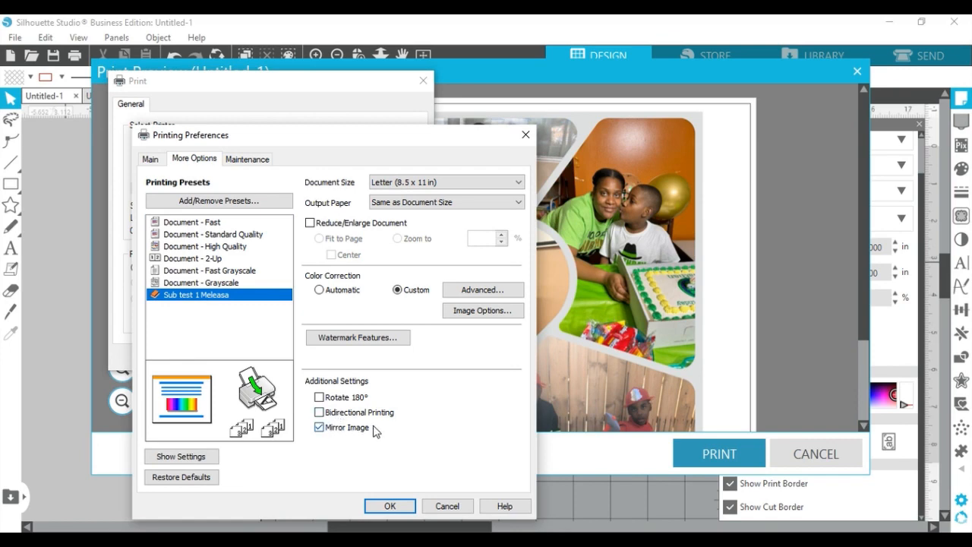
{"action": "left_click", "coordinate": [390, 505]}
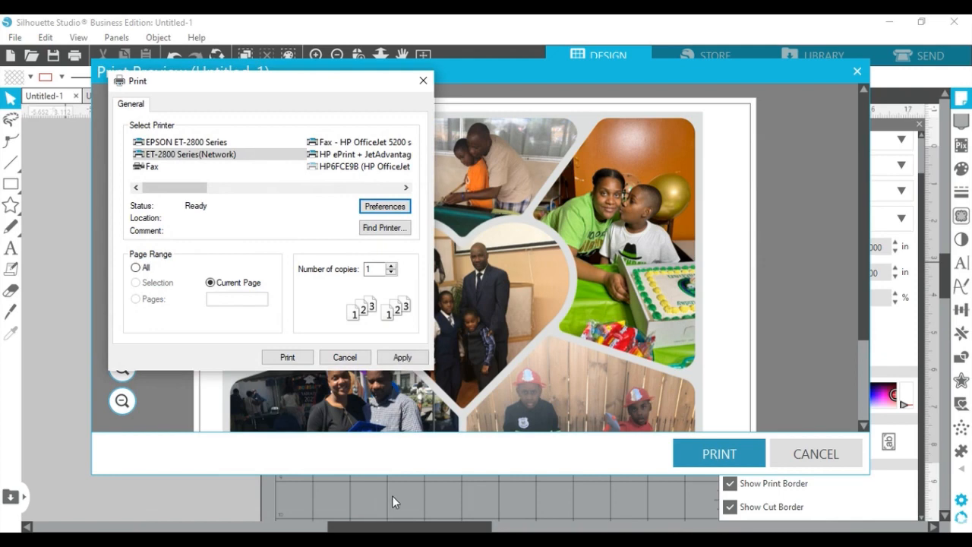
{"action": "left_click", "coordinate": [287, 357]}
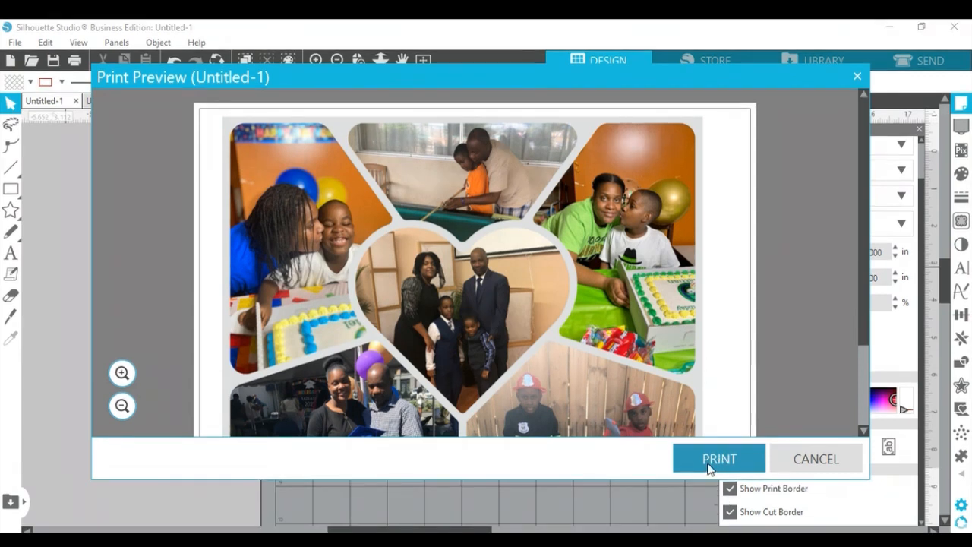
{"action": "left_click", "coordinate": [708, 461]}
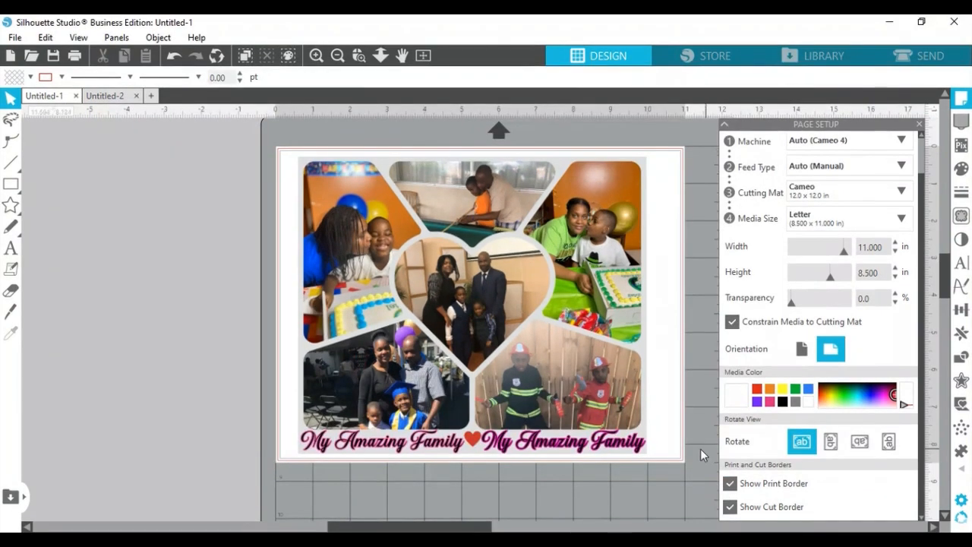